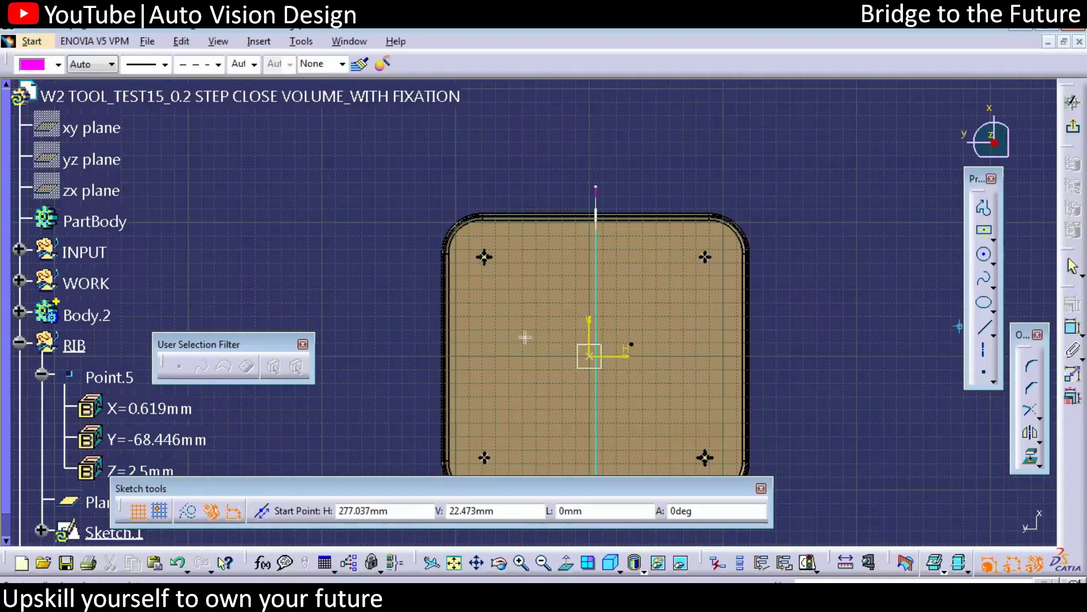
drag(576, 165, 575, 339)
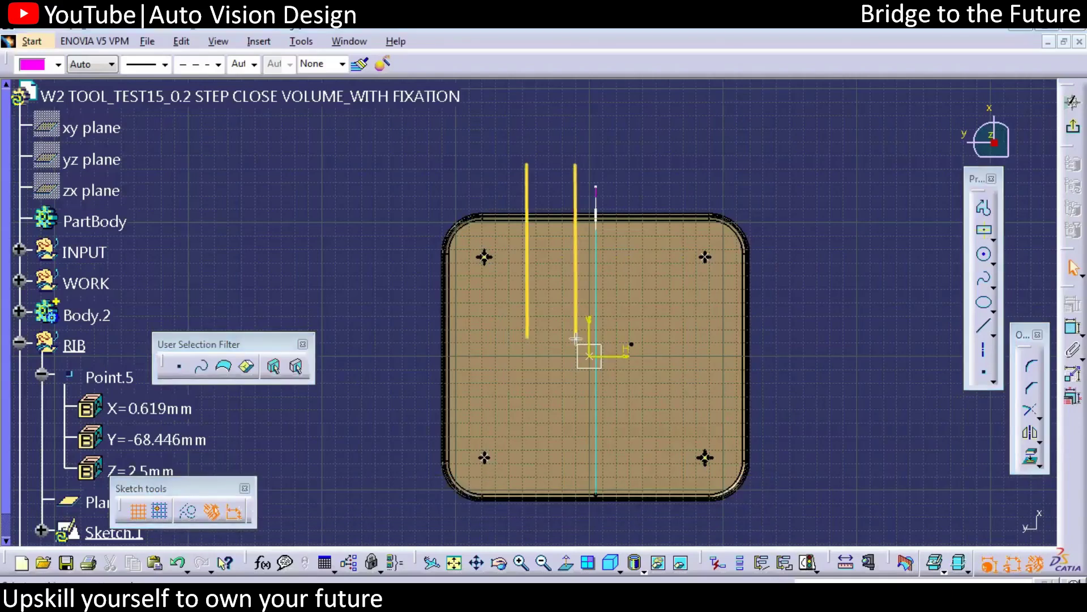
drag(640, 179, 639, 339)
drag(689, 180, 685, 343)
mouse_move(526, 232)
mouse_down()
mouse_move(575, 232)
mouse_move(633, 267)
mouse_move(683, 237)
mouse_up()
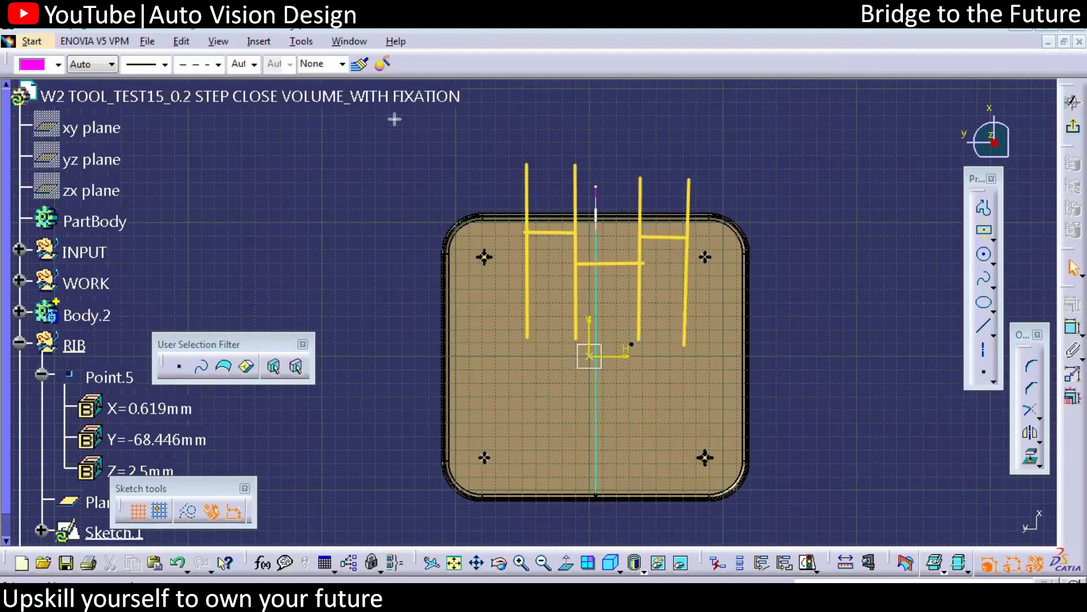
drag(527, 287, 578, 288)
drag(527, 203, 690, 202)
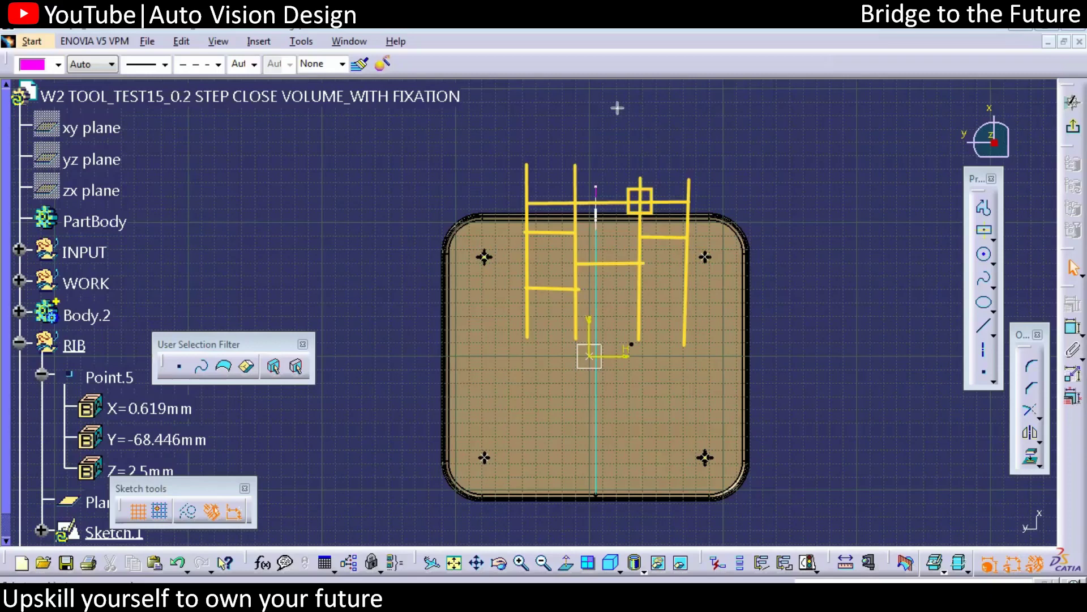
key(Escape)
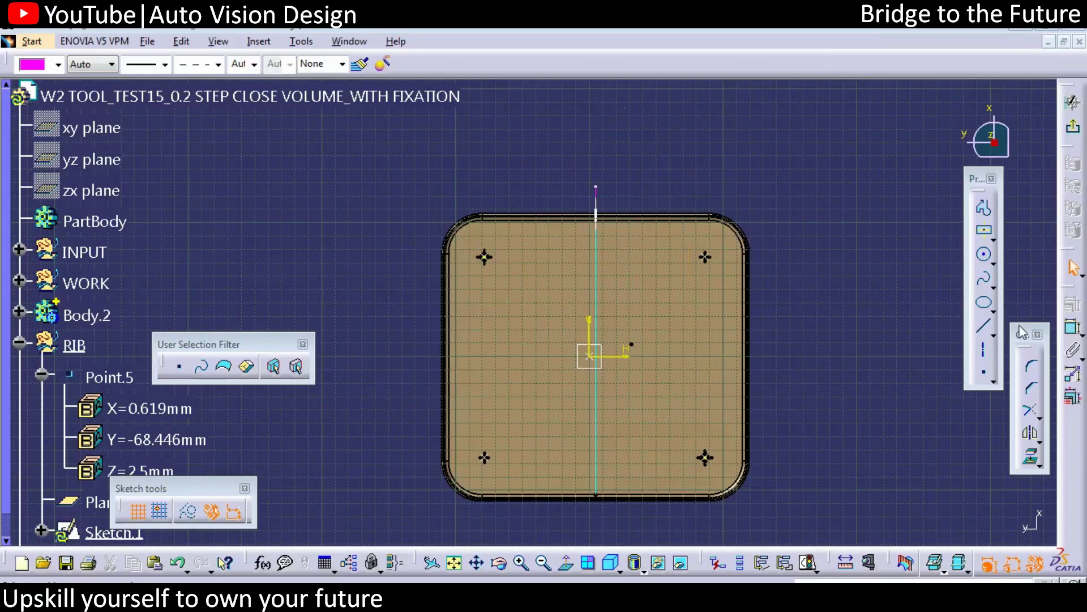
Draw a horizontal line across the upper half of the plate, extending beyond both side edges.
click(979, 328)
click(394, 283)
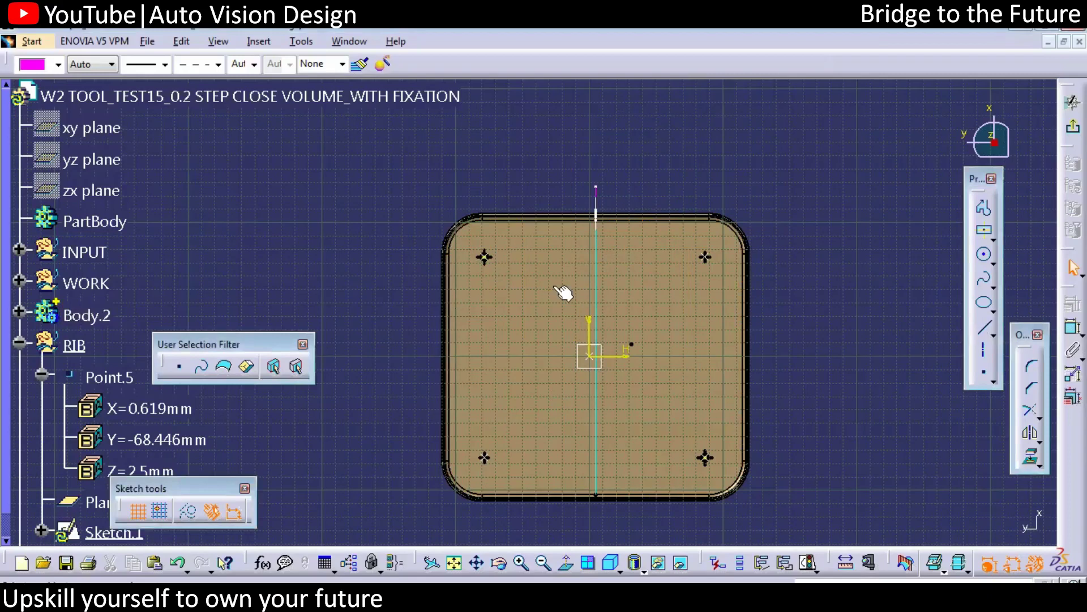
click(816, 284)
click(818, 359)
middle_drag(818, 358, 801, 334)
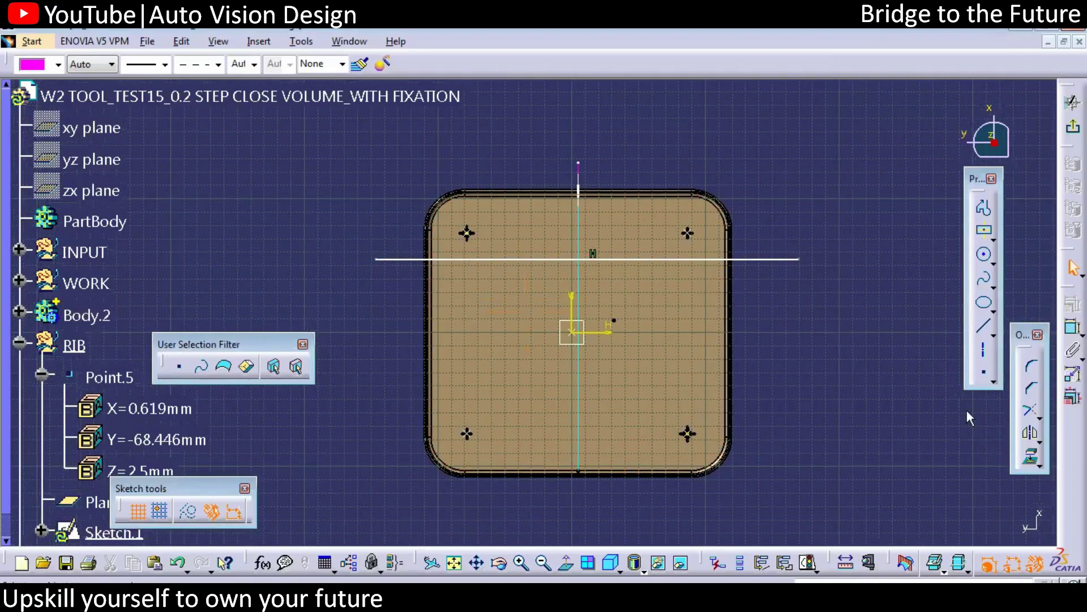
Dimension the horizontal line from the sketch's horizontal axis and set the distance to 85 mm.
click(611, 331)
click(687, 260)
click(783, 309)
double_click(779, 309)
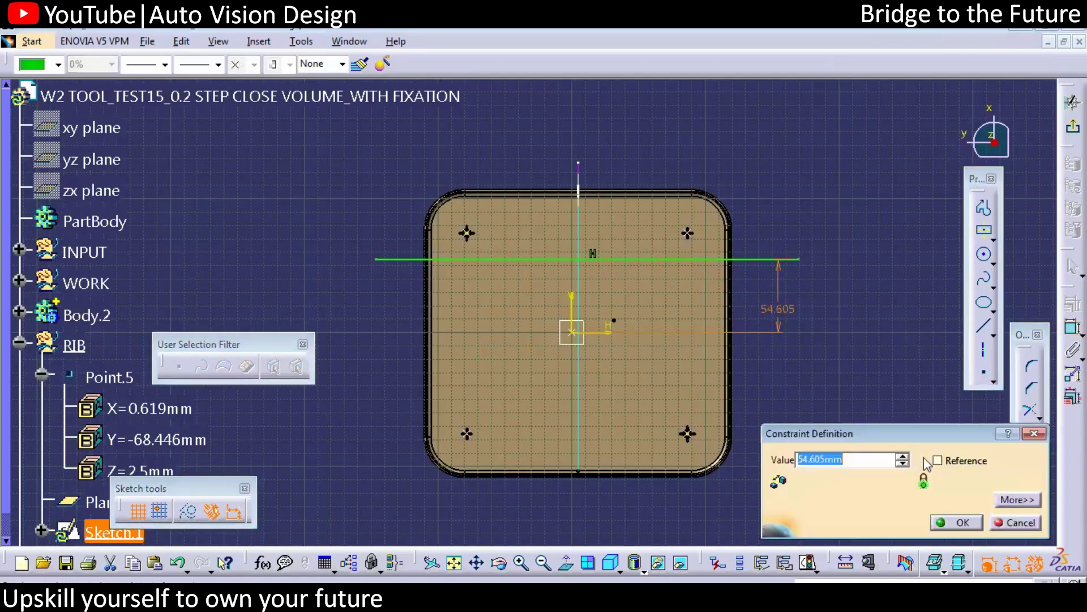
drag(807, 459, 879, 462)
key(Delete)
click(902, 457)
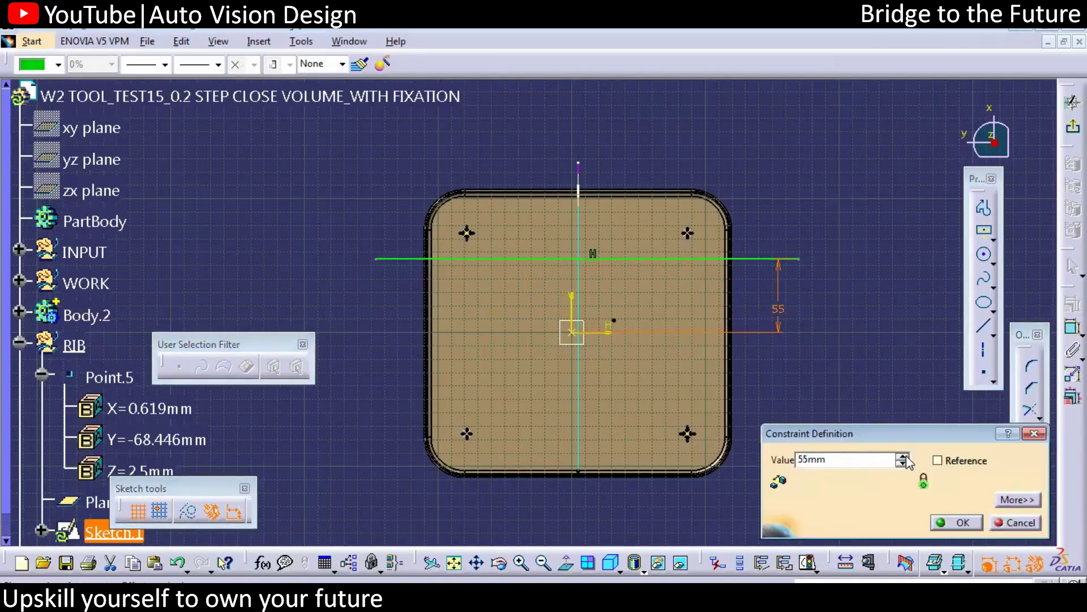
click(905, 456)
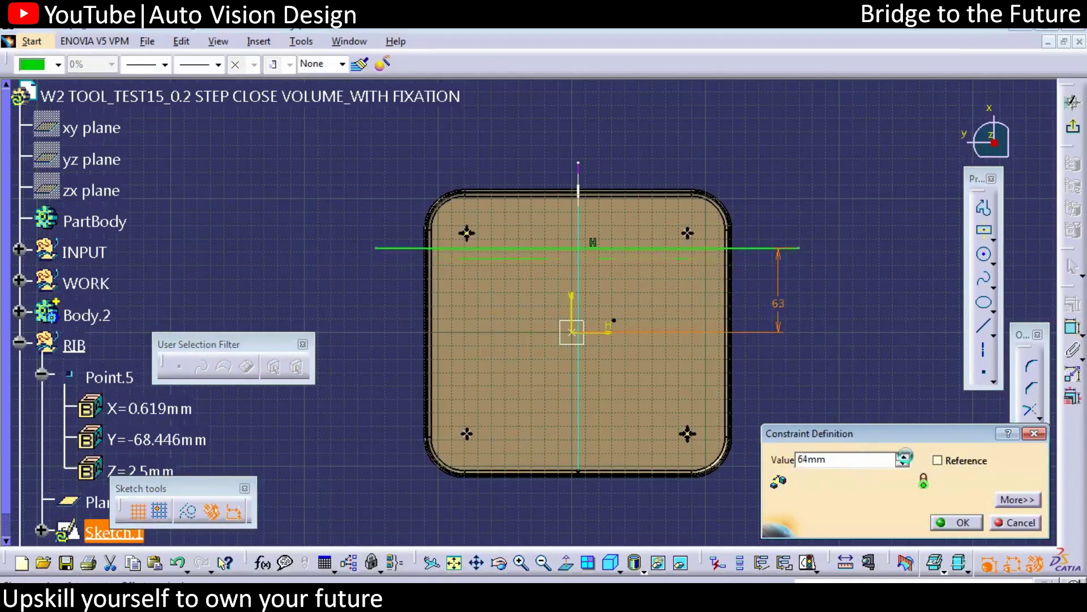
click(904, 456)
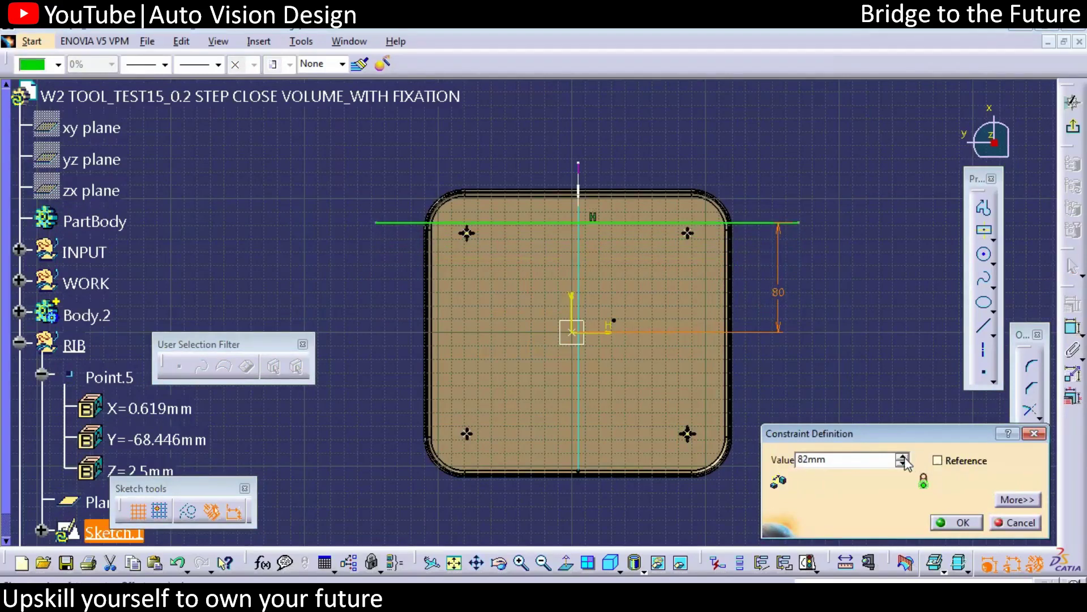
drag(839, 462, 653, 460)
text(85)
click(957, 522)
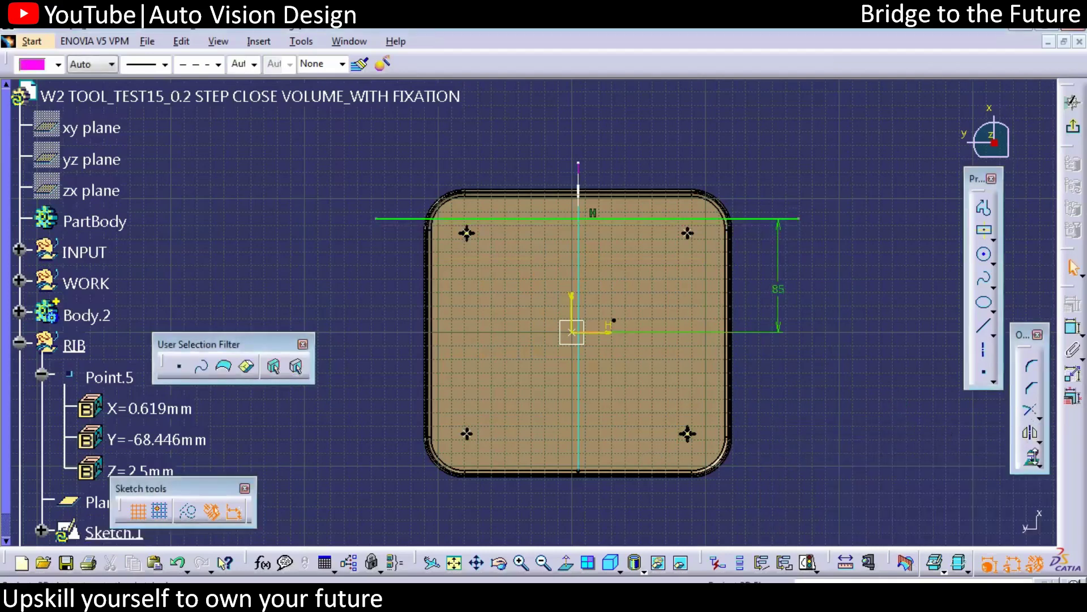
click(1036, 441)
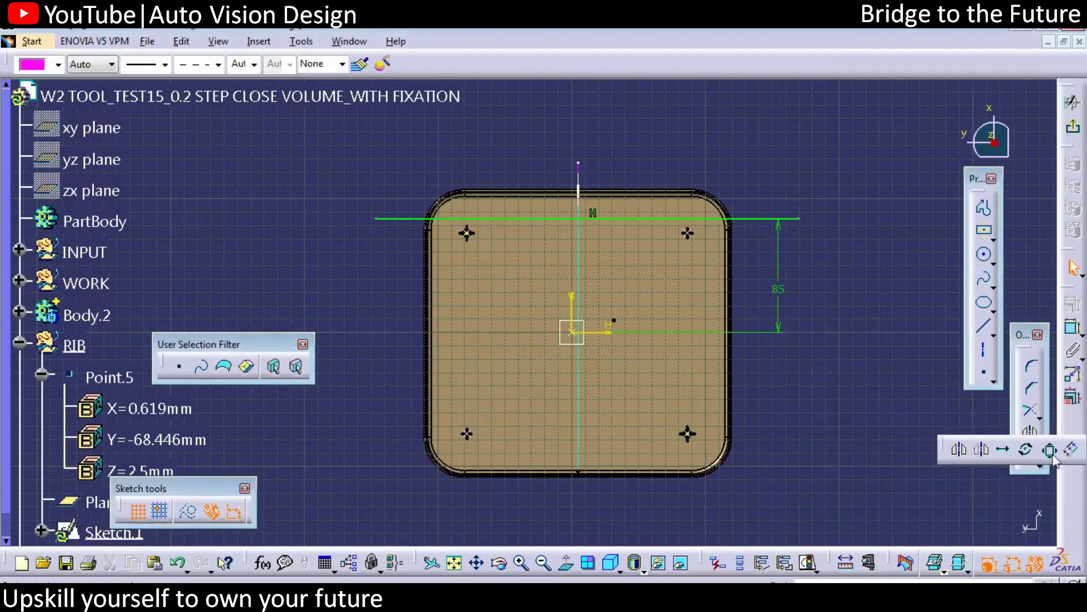
click(1073, 449)
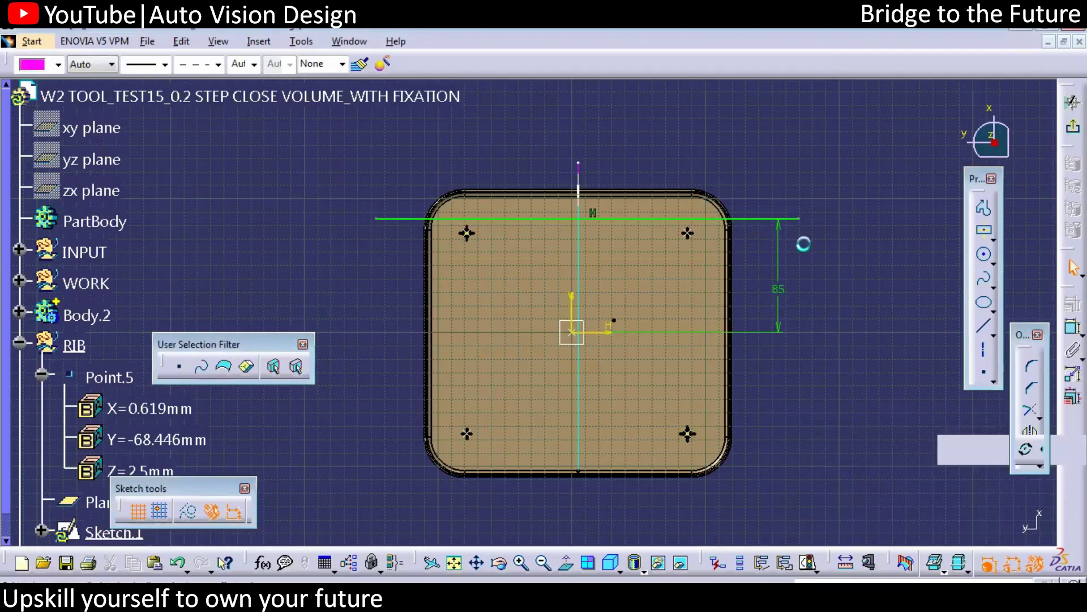
click(762, 221)
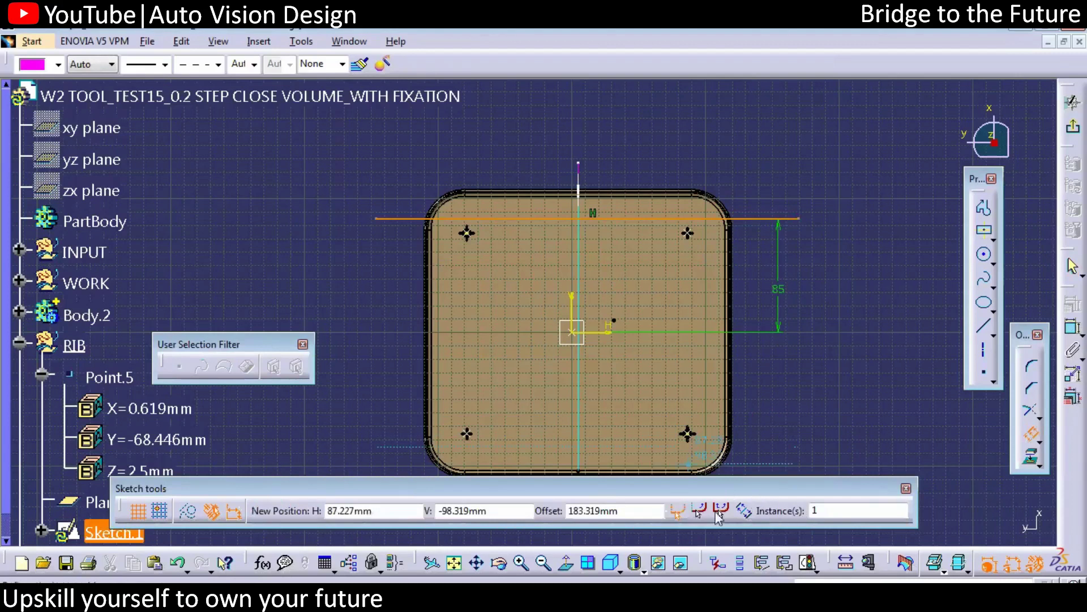
double_click(604, 508)
text(5)
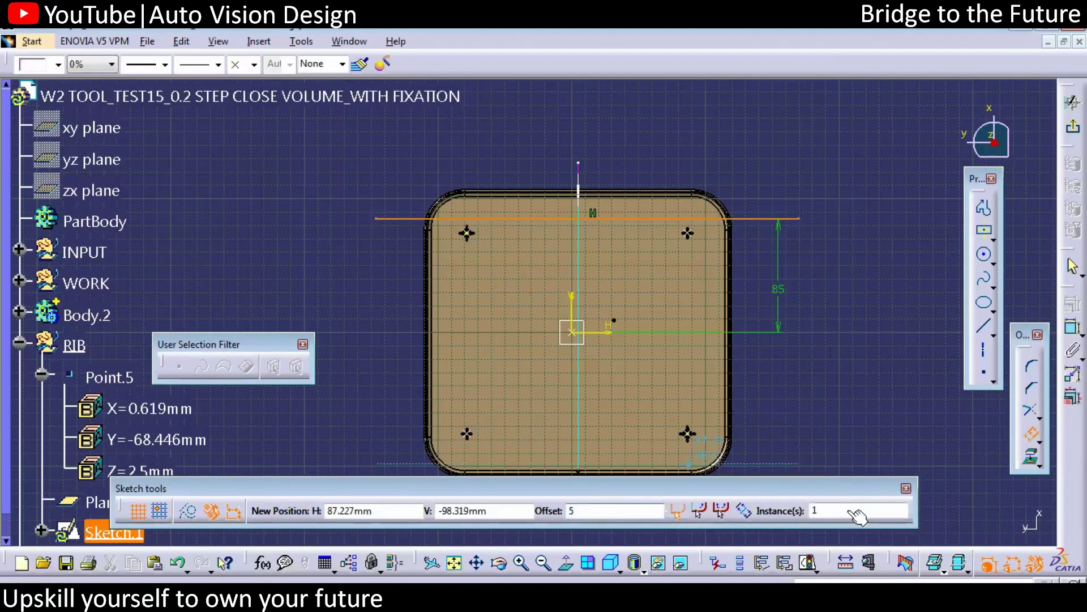
click(829, 297)
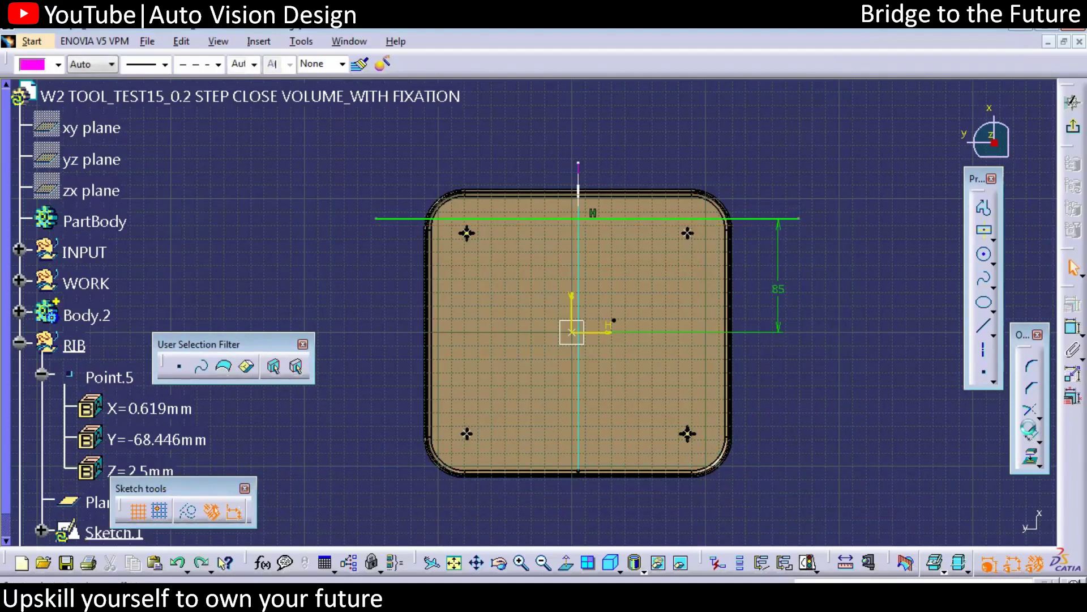
Offset the horizontal line downward across the plate with 5 instances spaced 50 mm apart.
click(754, 219)
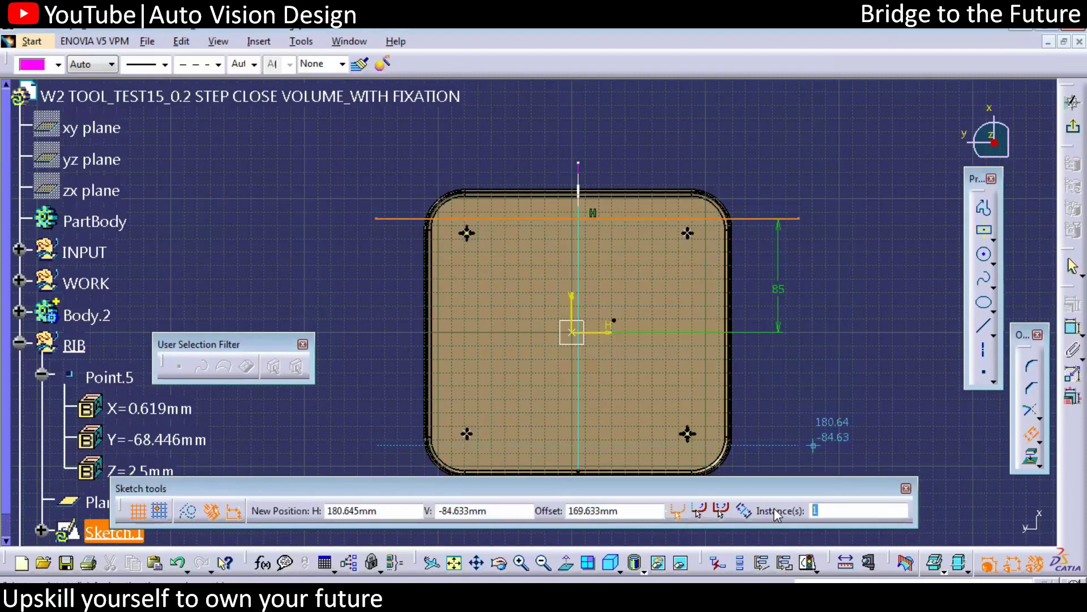
text(5)
drag(622, 511, 526, 517)
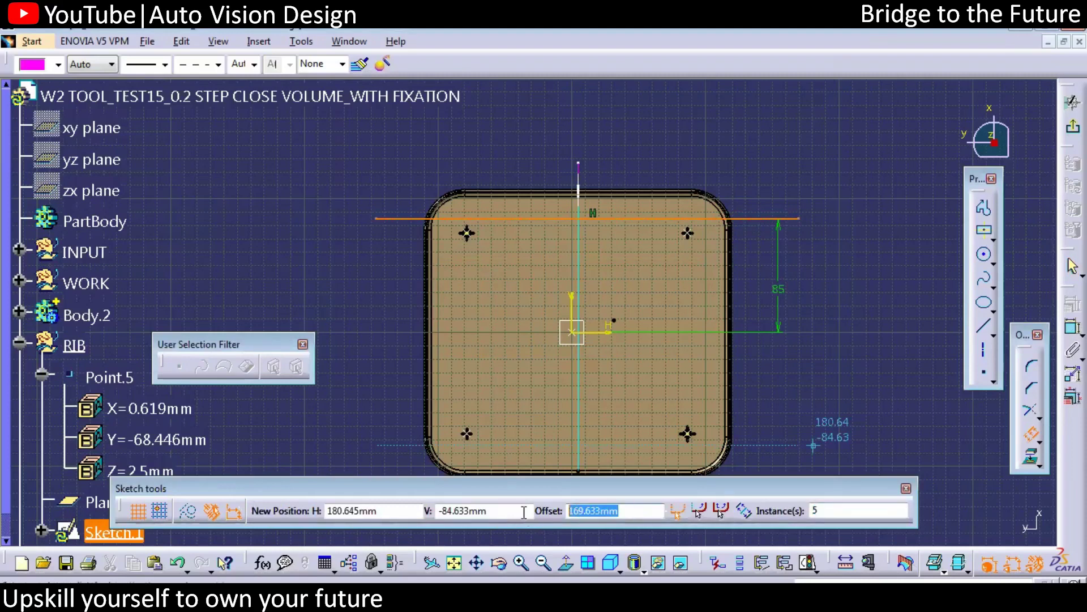
text(50)
key(Return)
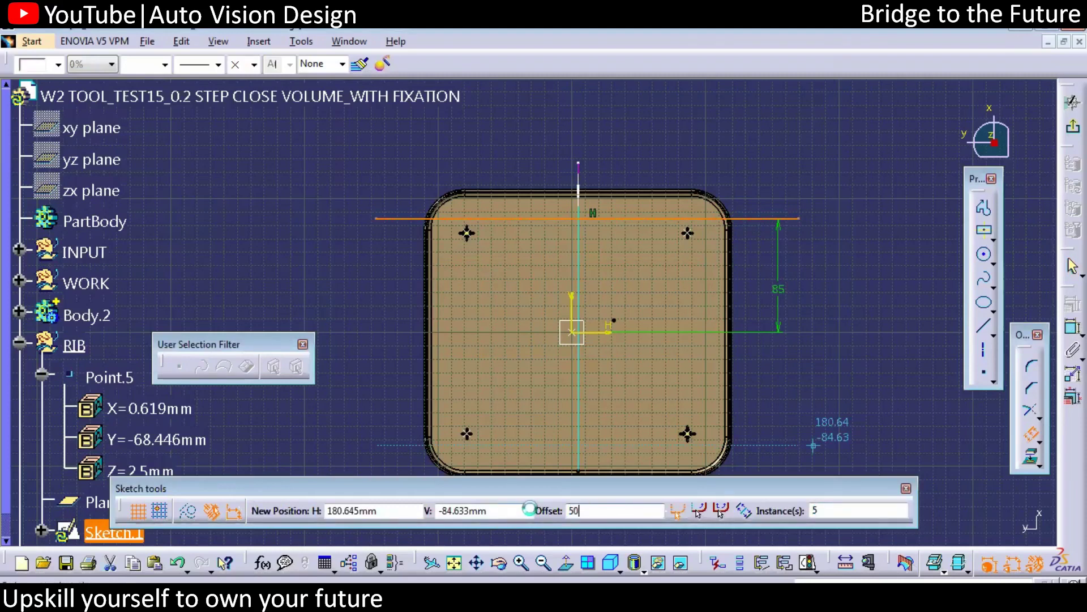
Draw a vertical line about 273 mm long near the plate's right side, extending beyond its upper and lower edges.
click(983, 324)
click(692, 148)
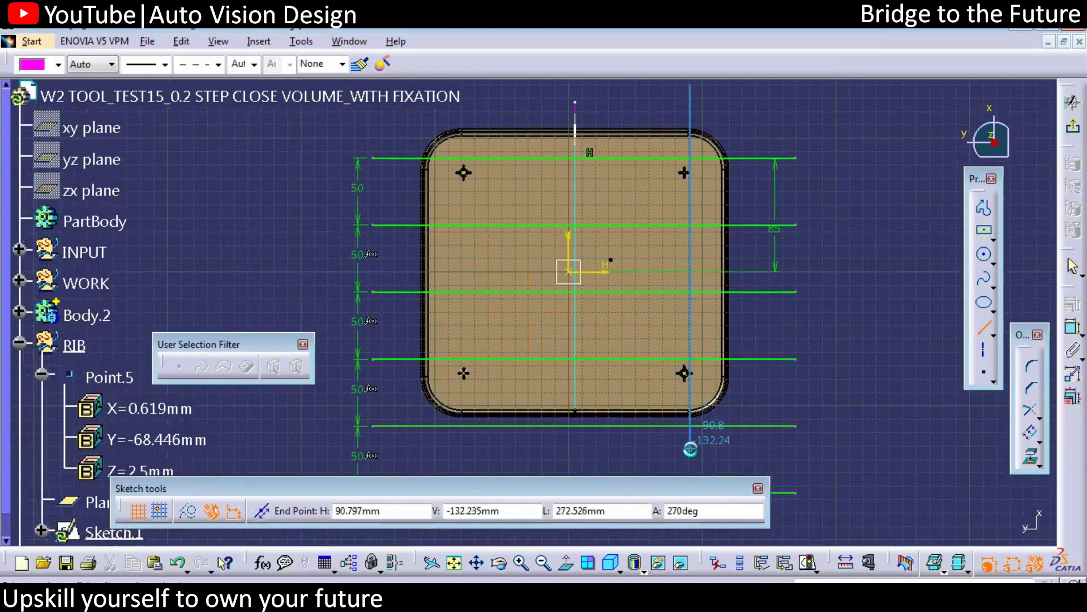
click(690, 448)
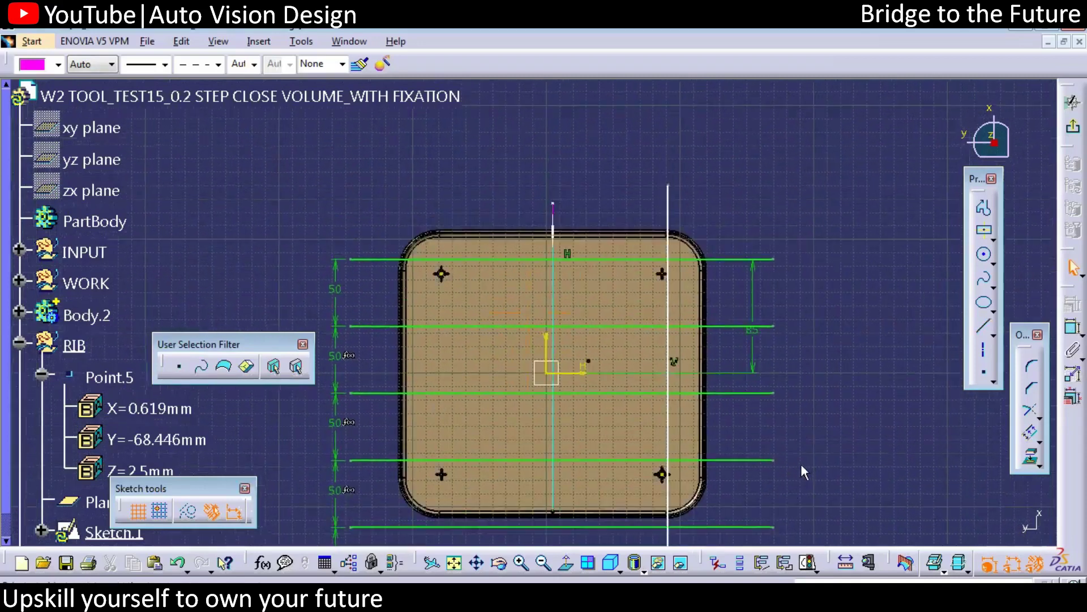
Dimension the vertical line from the sketch's vertical axis and set the distance to 90 mm.
click(668, 199)
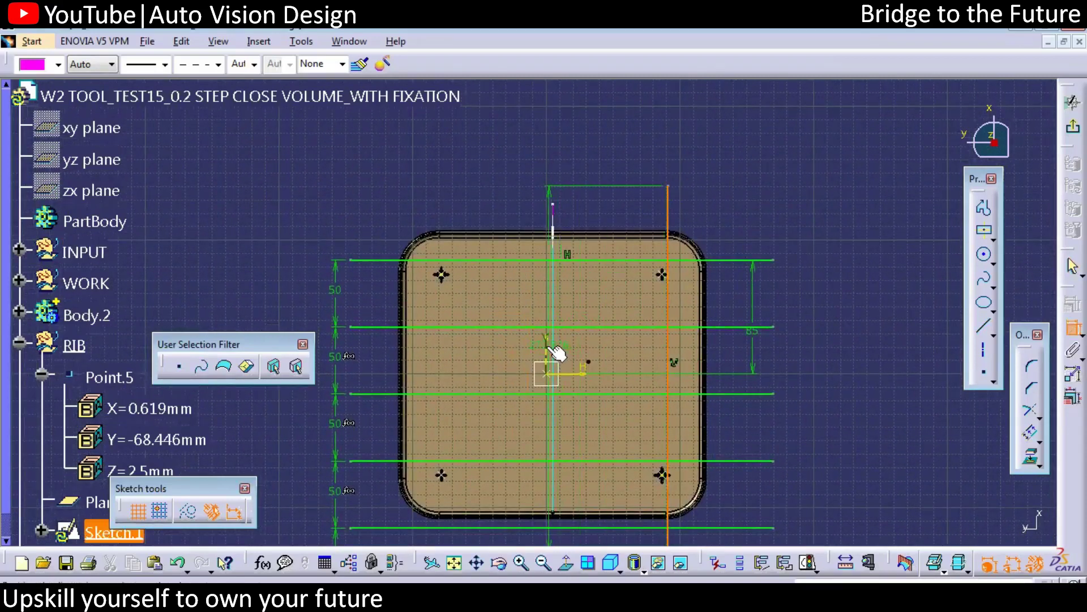
click(609, 161)
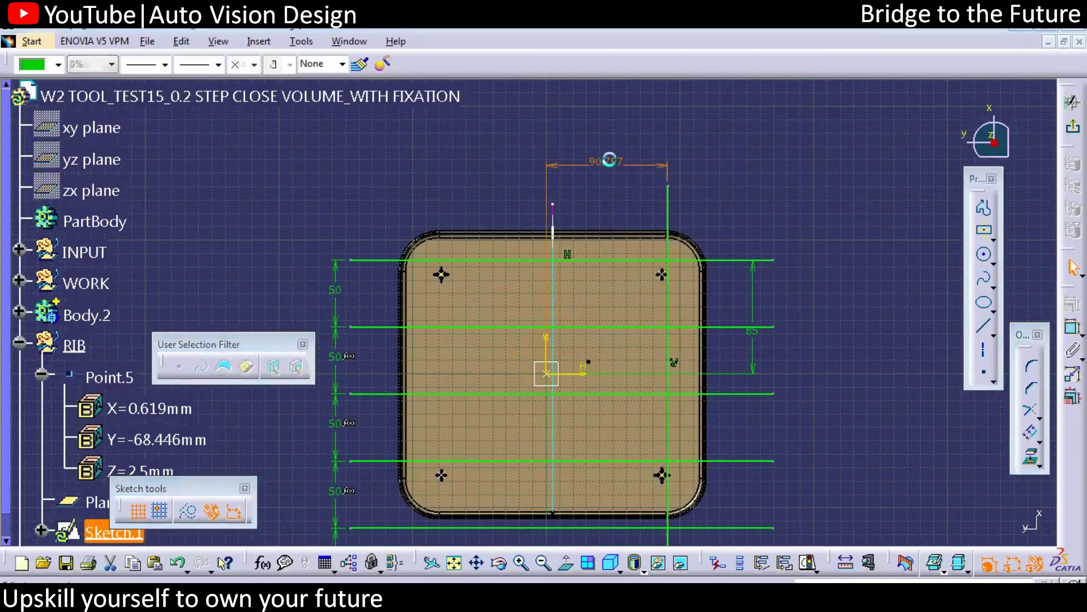
double_click(610, 162)
text(90)
key(Return)
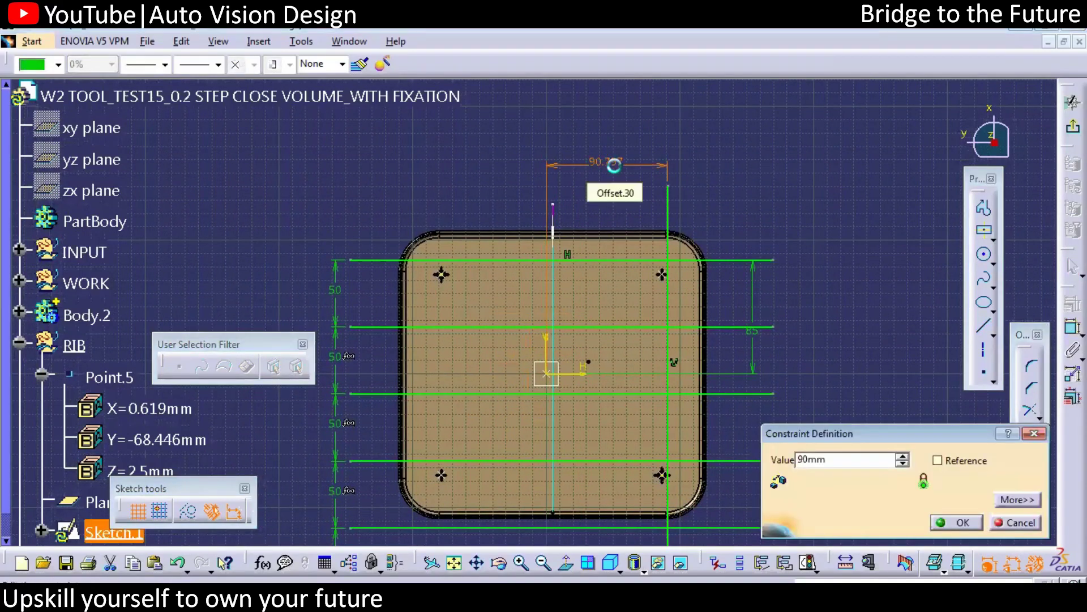
Offset the vertical line toward the plate's left side with 5 instances spaced 25 mm apart.
click(1029, 436)
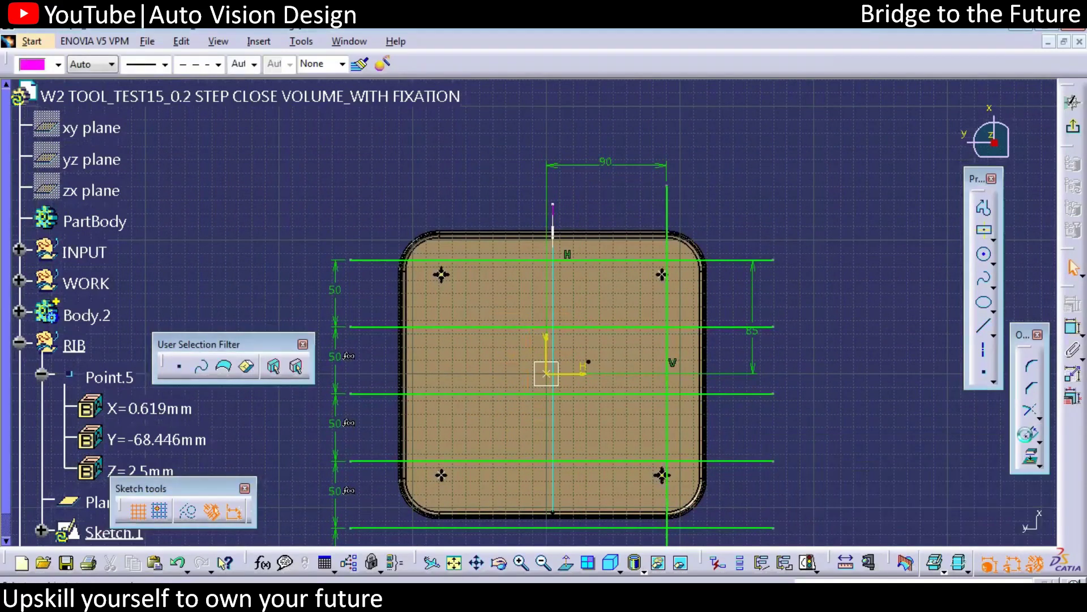
click(667, 207)
click(662, 476)
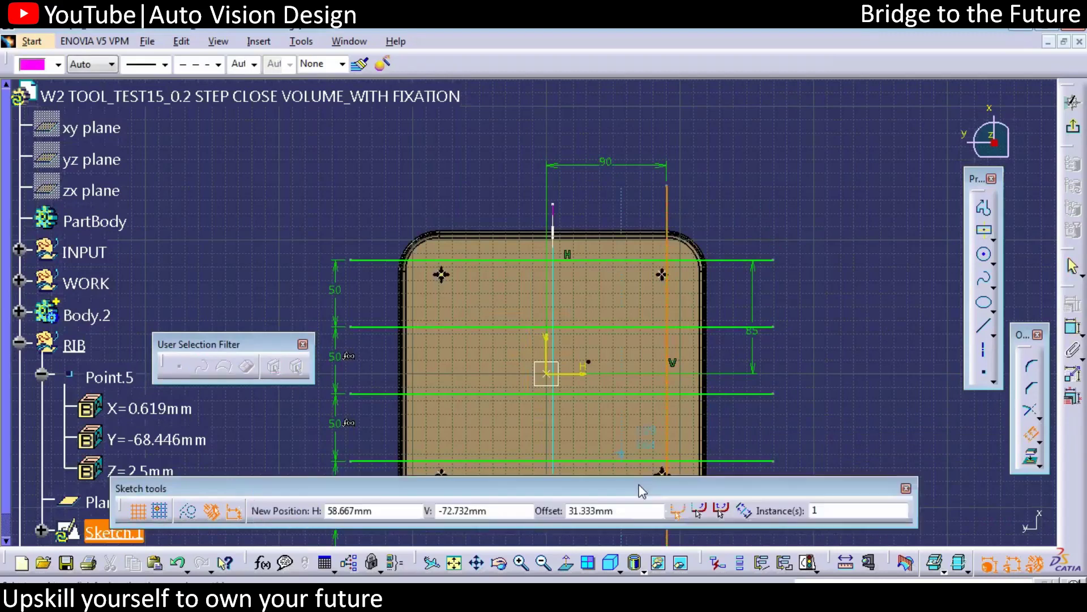
double_click(565, 493)
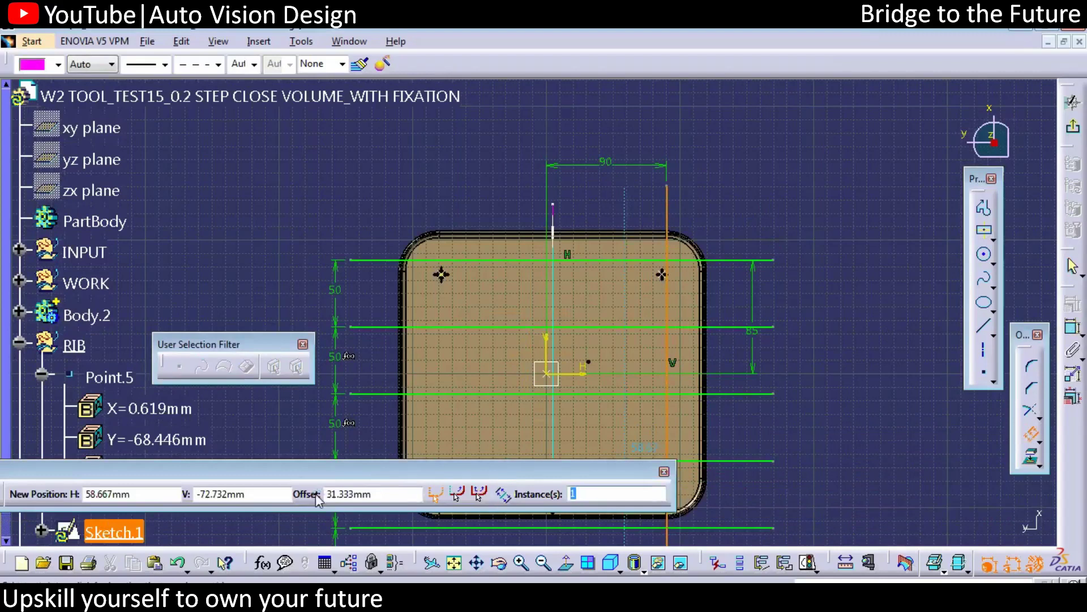
text(5)
double_click(346, 494)
text(25)
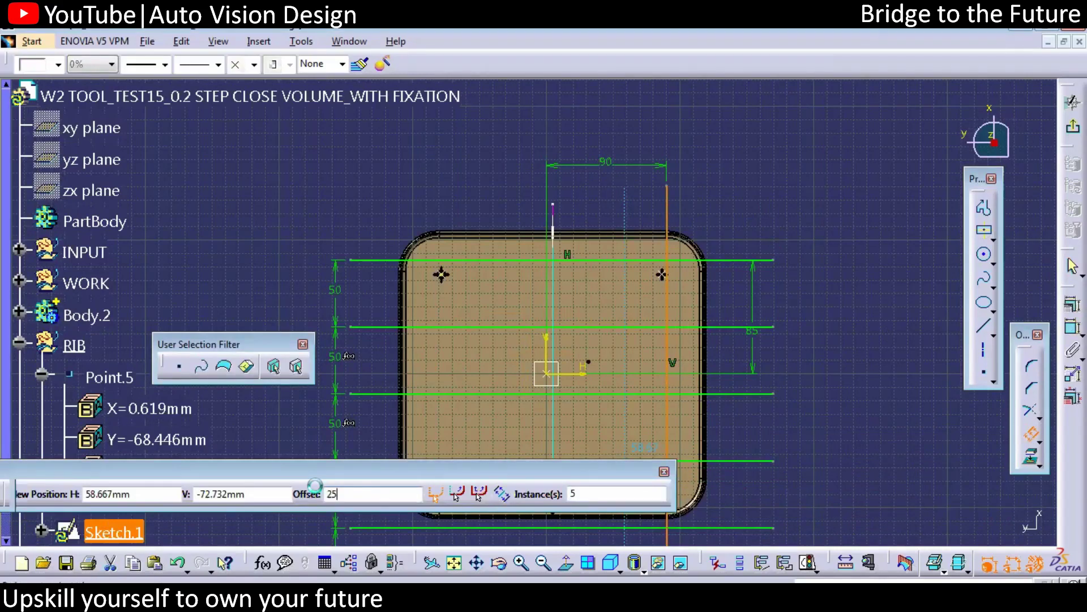
key(Return)
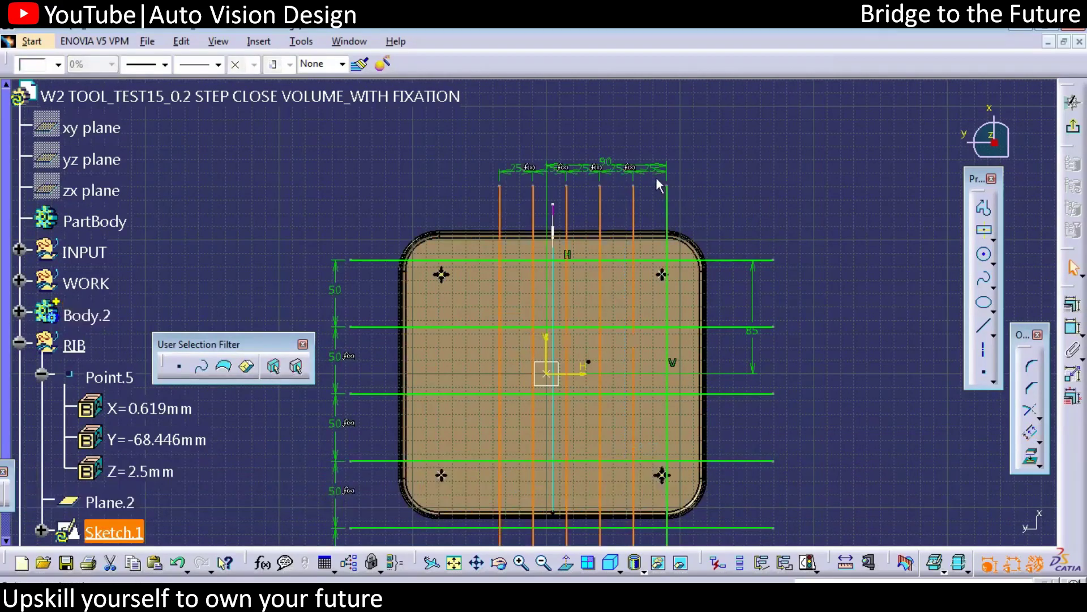
Set the driving spacing of the vertical offset lines to 40 mm.
middle_drag(677, 231, 750, 282)
click(811, 263)
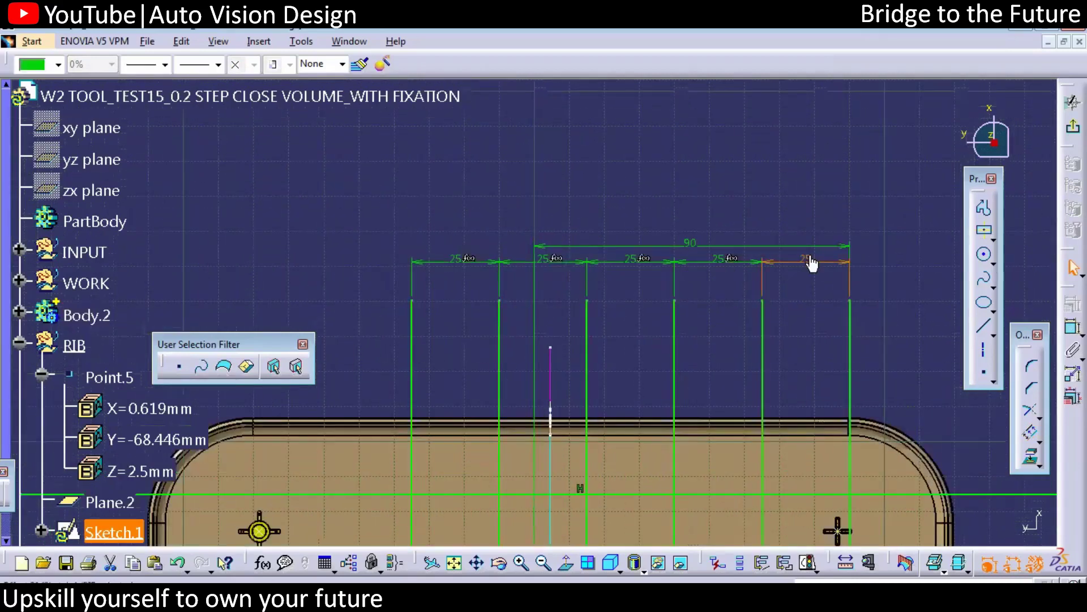
double_click(811, 264)
text(40mm)
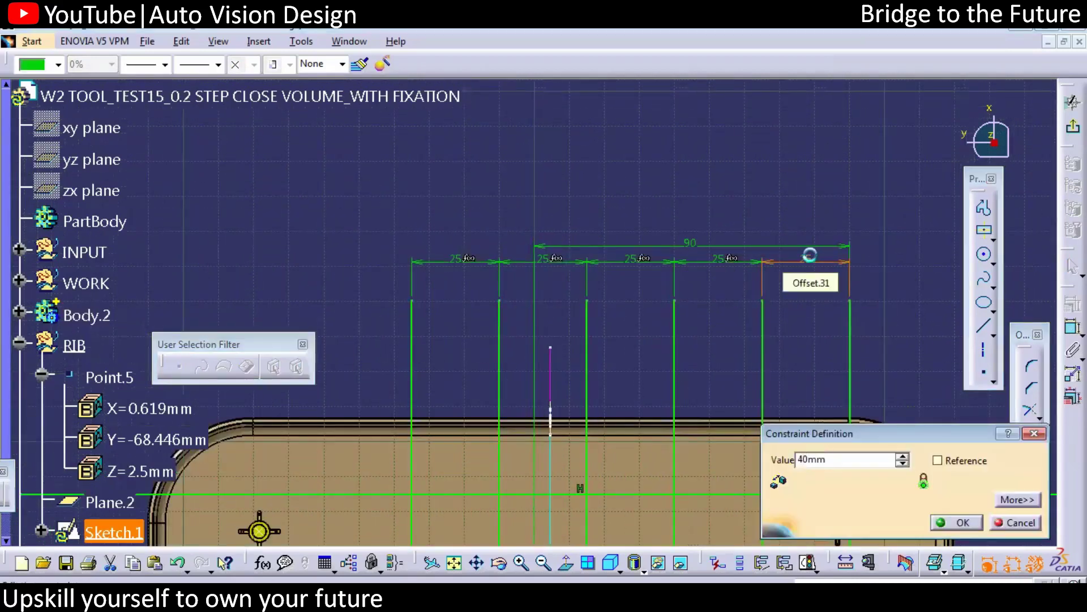
key(Return)
scroll(716, 356, down, 3)
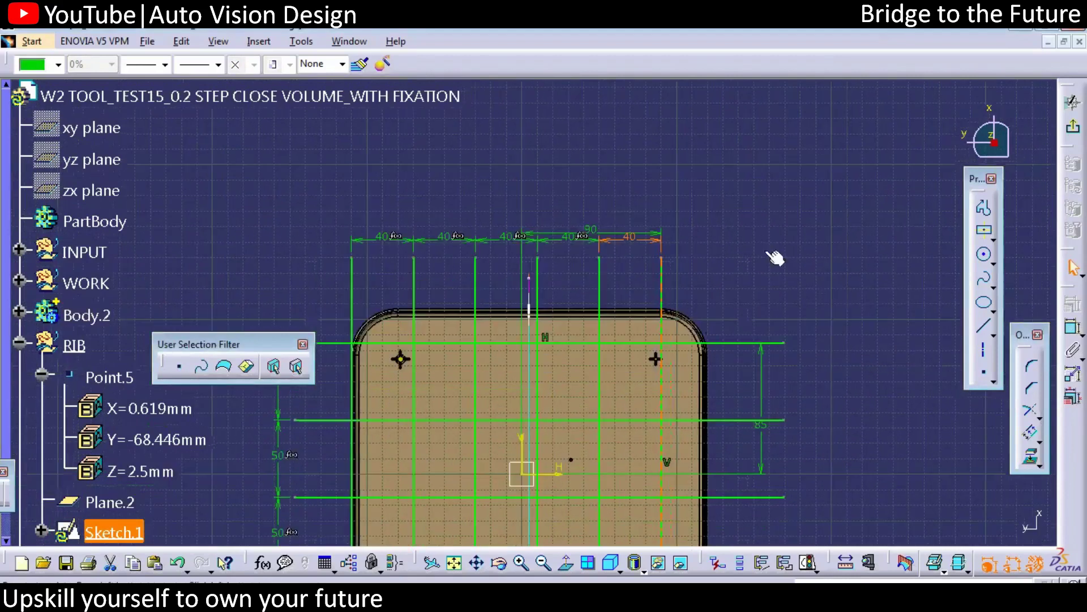
Delete the surplus offset line from the rib grid.
mouse_move(782, 321)
middle_down()
mouse_move(775, 214)
mouse_move(691, 311)
mouse_move(663, 379)
mouse_move(712, 206)
mouse_move(664, 351)
middle_up()
mouse_move(586, 467)
middle_down()
mouse_move(597, 386)
mouse_move(694, 189)
mouse_move(608, 297)
mouse_move(625, 306)
middle_up()
click(597, 386)
key(Delete)
scroll(629, 309, up, 5)
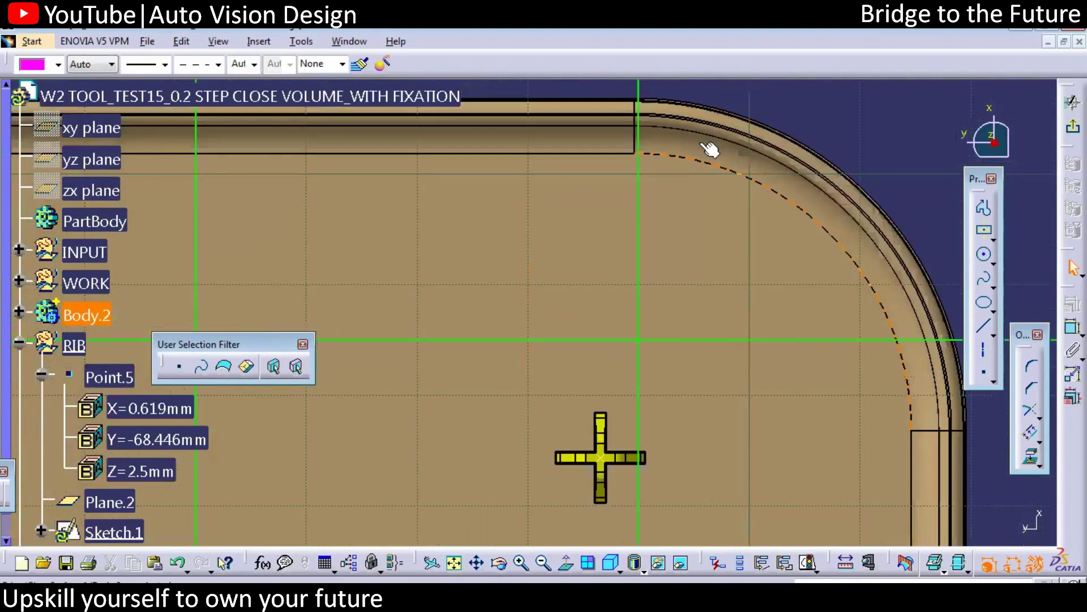
drag(617, 213, 660, 437)
drag(447, 315, 845, 363)
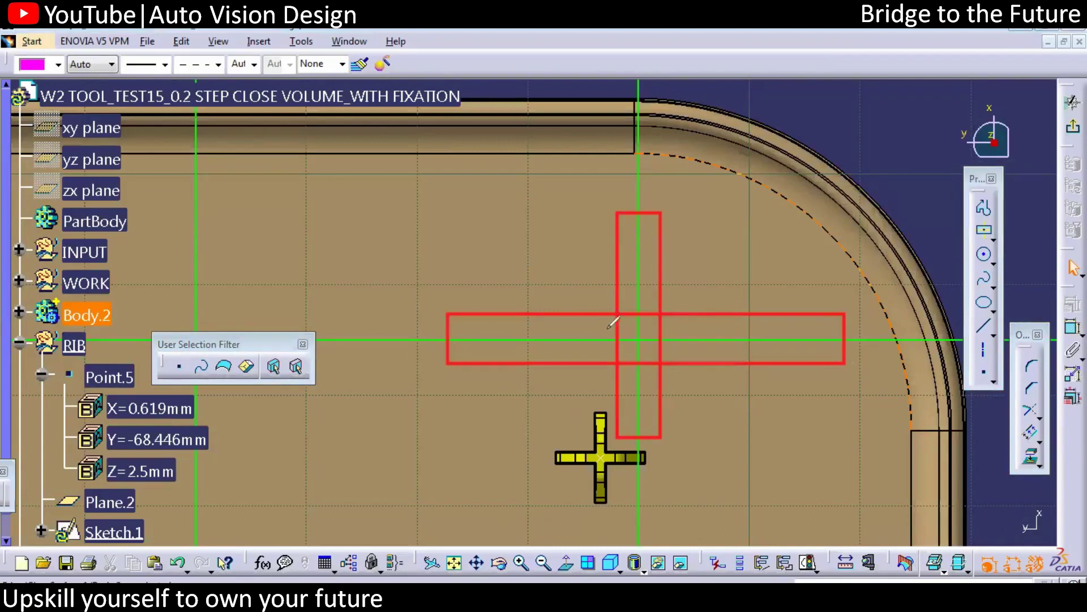
key(Escape)
drag(669, 355, 656, 380)
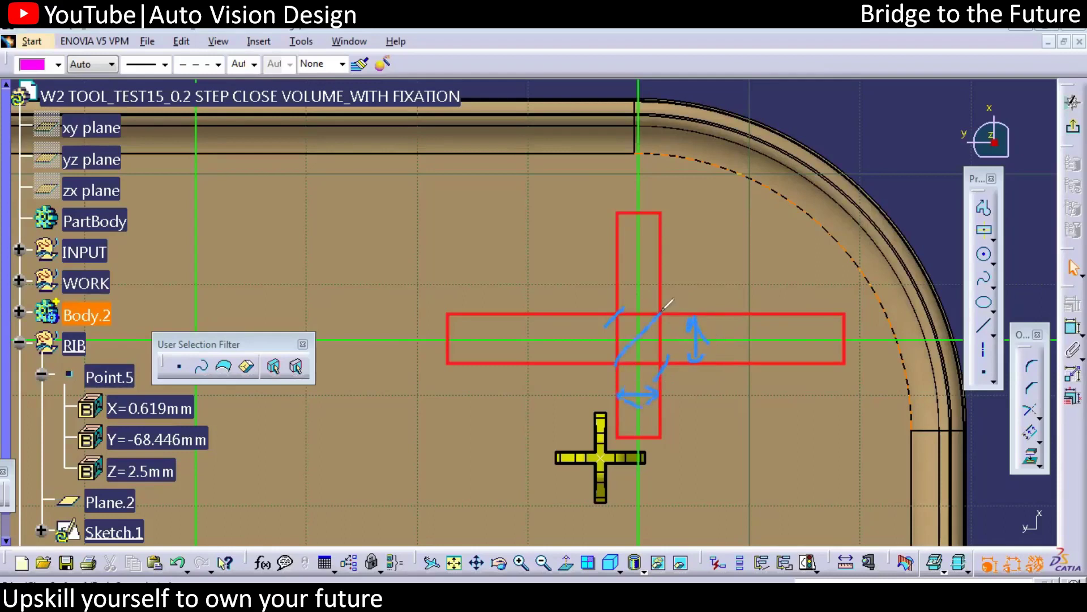
drag(615, 364, 663, 359)
drag(661, 314, 660, 360)
drag(700, 264, 668, 305)
mouse_move(617, 310)
ctrl+mouse_down()
mouse_move(672, 379)
mouse_move(661, 364)
ctrl+mouse_up()
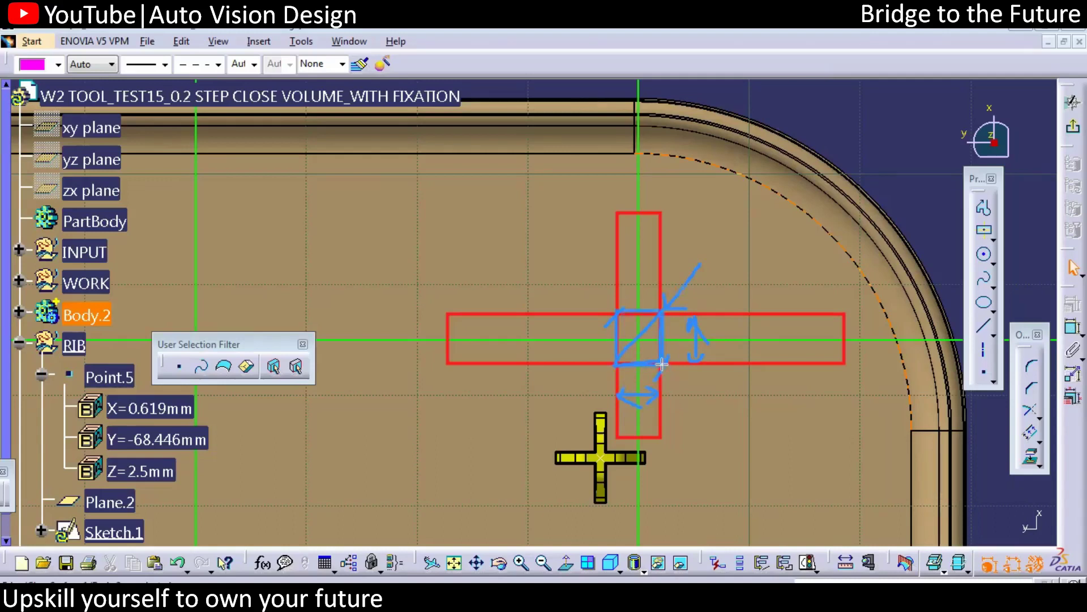
key(Escape)
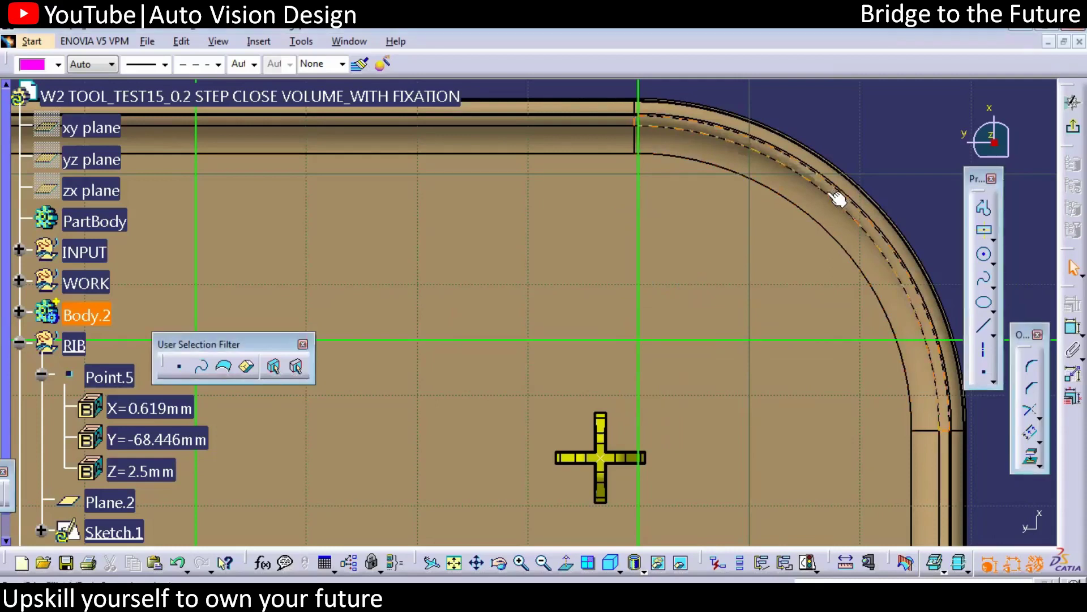
Start the Quick Trim command and dim the 3D part geometry behind the sketch to low intensity.
middle_drag(852, 176, 690, 286)
middle_drag(509, 314, 687, 318)
scroll(687, 318, down, 1)
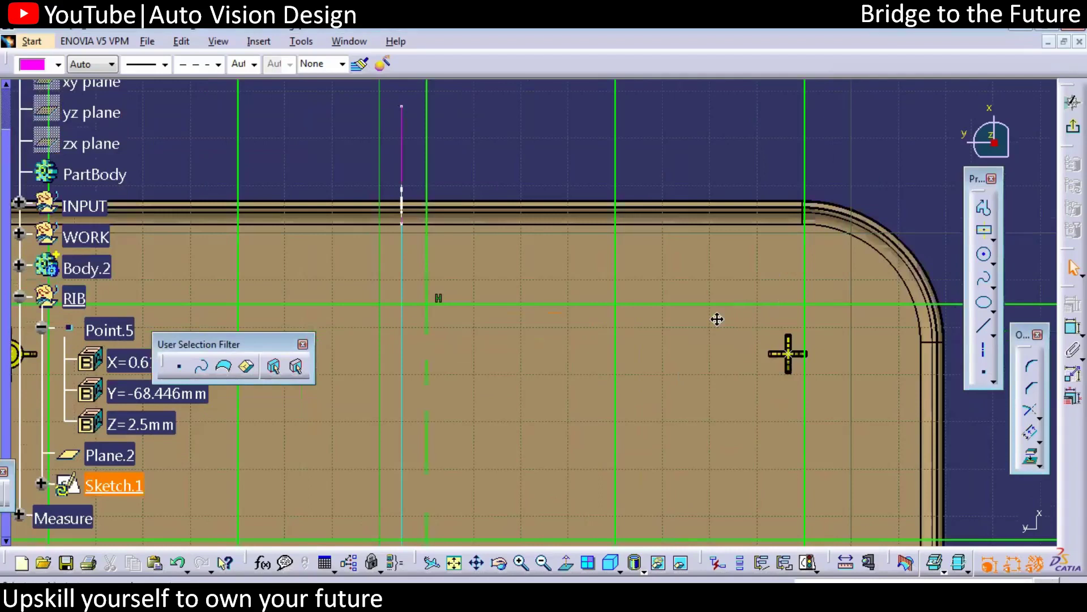
middle_drag(614, 439, 668, 435)
scroll(923, 354, down, 1)
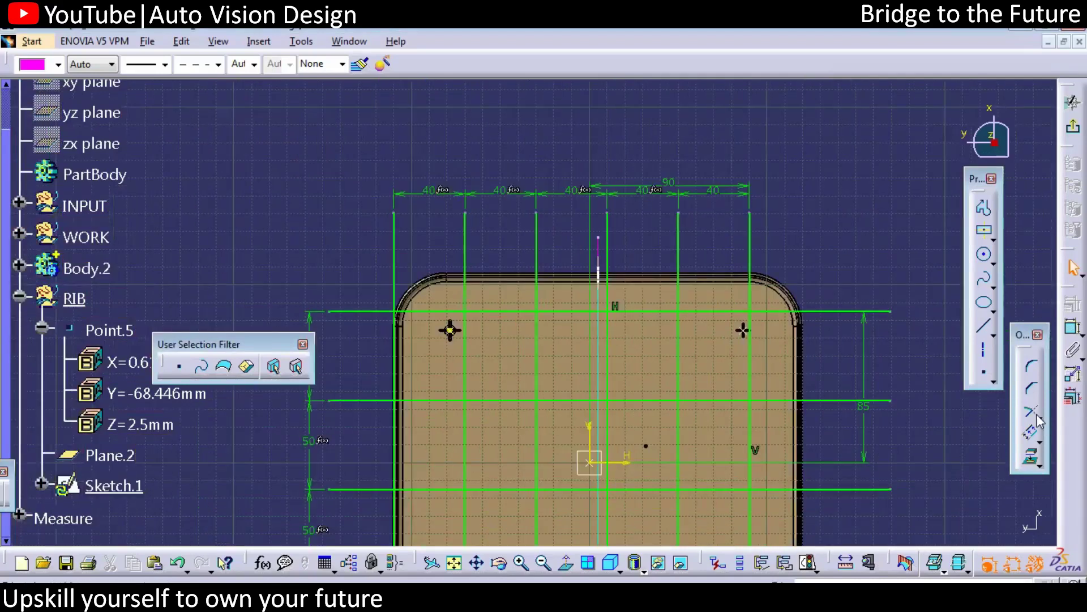
click(1029, 435)
mouse_move(444, 348)
middle_down()
mouse_move(423, 297)
mouse_move(385, 295)
middle_up()
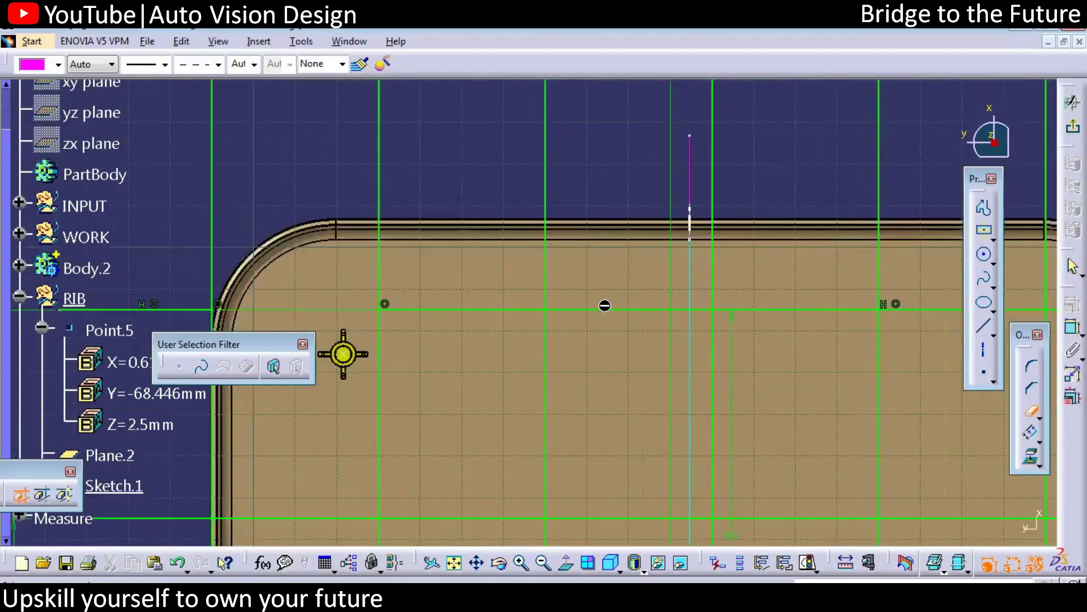
middle_drag(701, 342, 678, 342)
click(944, 572)
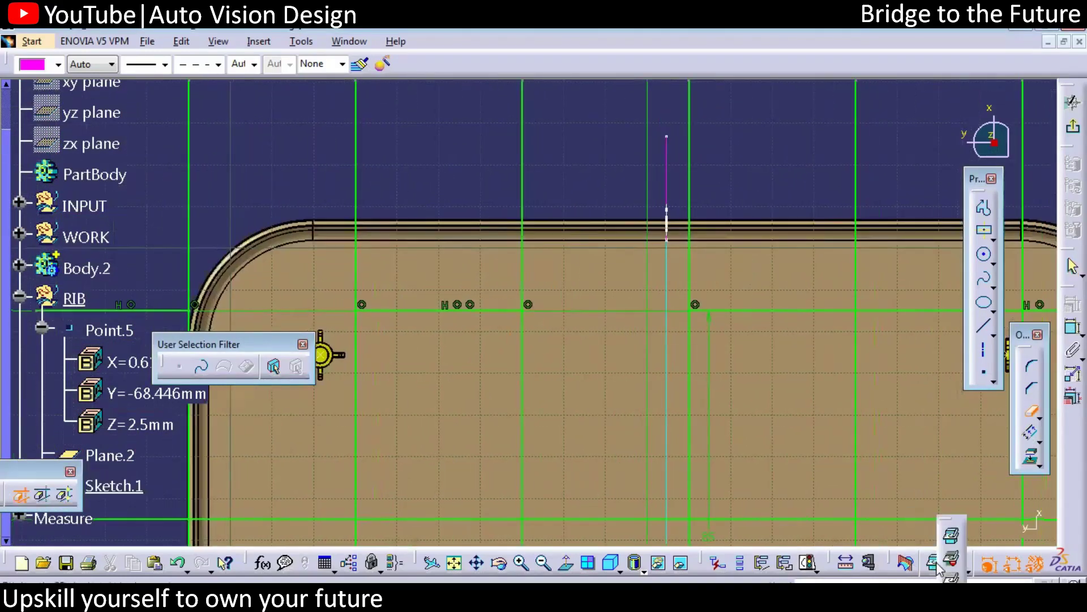
click(951, 534)
Quick-trim the topmost horizontal line in the first, third and fifth bays between the vertical lines.
scroll(569, 246, down, 2)
middle_drag(666, 312, 702, 310)
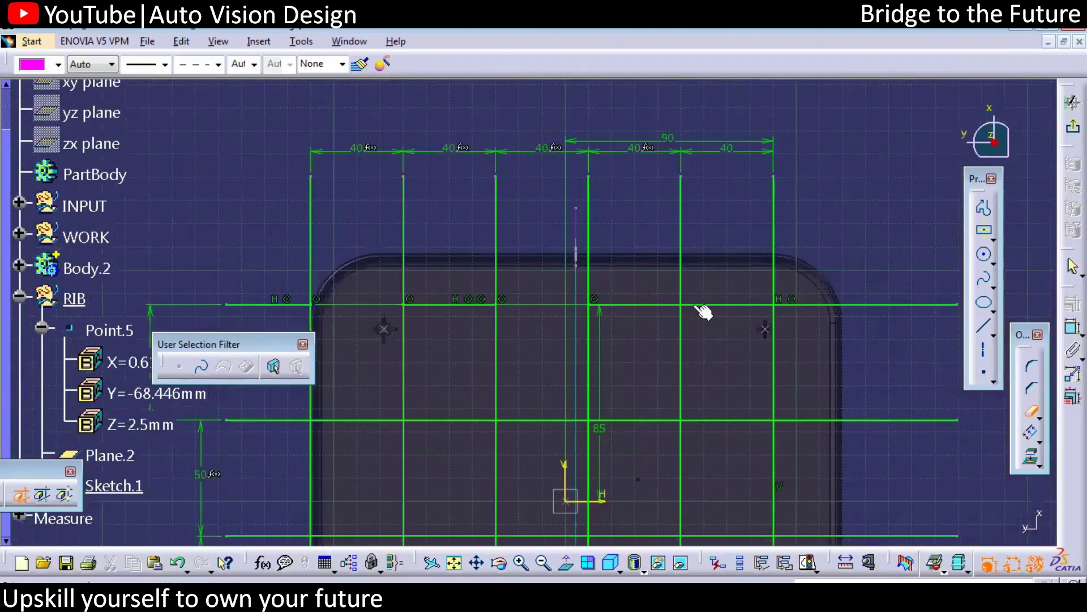
click(692, 304)
middle_drag(631, 333, 662, 296)
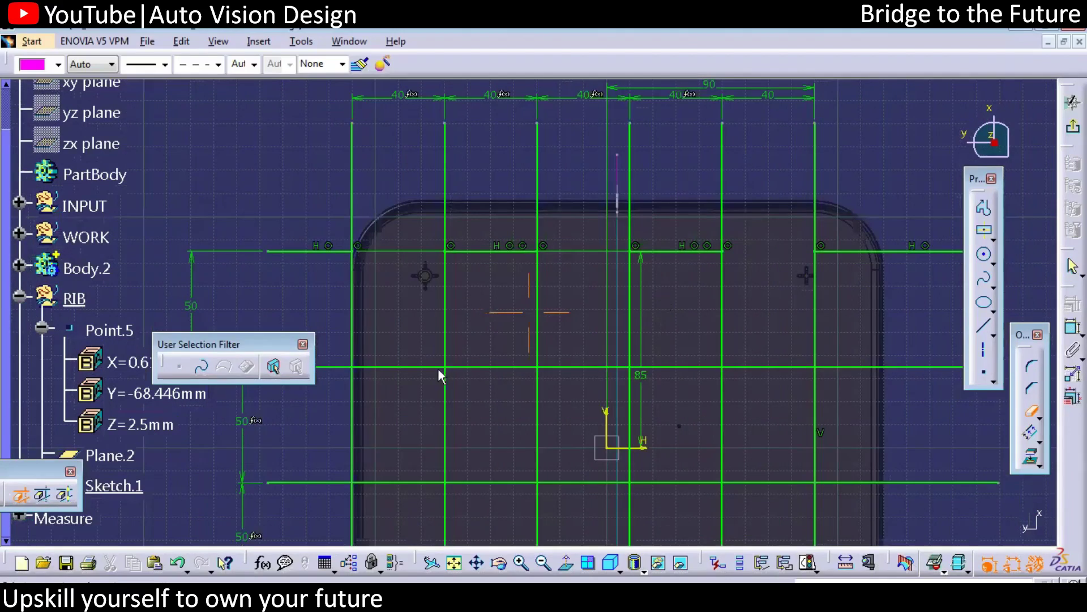
Quick-trim the second horizontal line in the second and fourth bays and beyond the rightmost vertical line.
middle_drag(479, 369, 486, 357)
click(486, 355)
click(697, 356)
click(852, 323)
scroll(679, 368, down, 2)
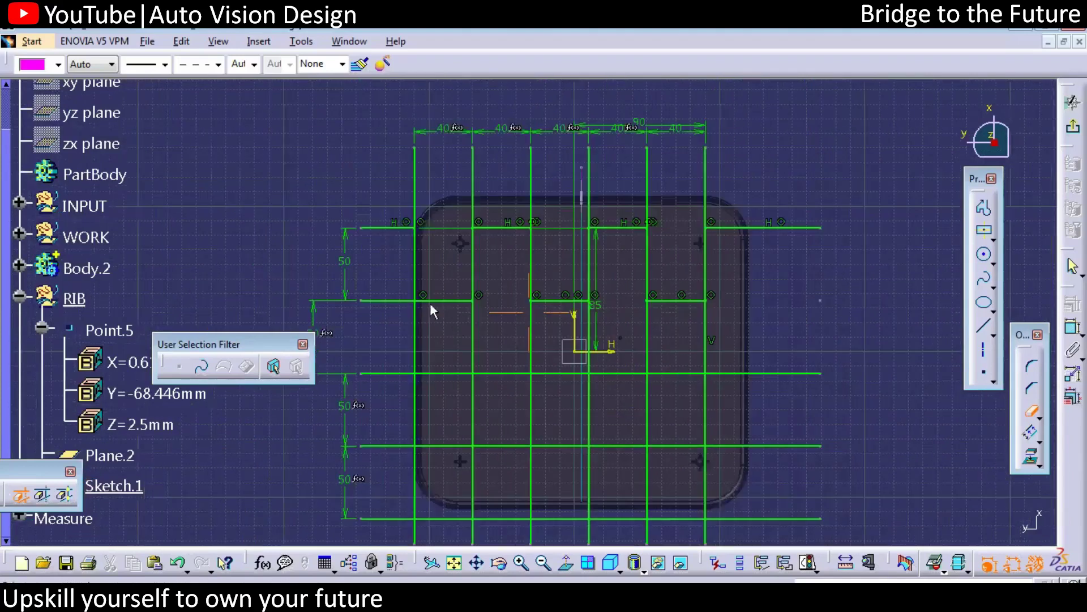
Quick-trim the third horizontal line in the first, third and fifth bays to continue the staggered pattern.
middle_drag(437, 312, 442, 294)
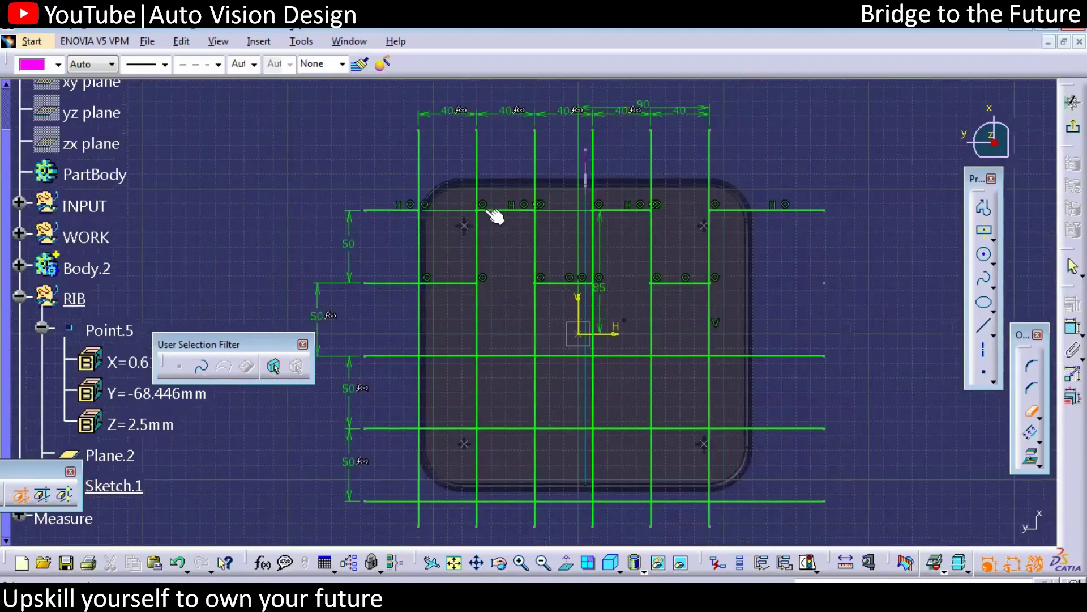
click(442, 355)
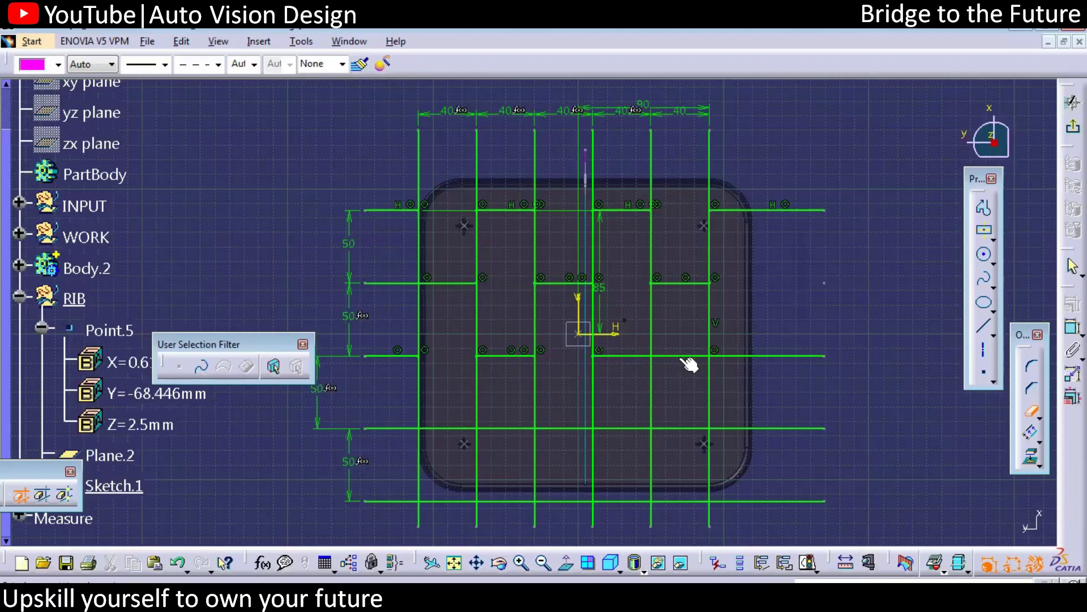
middle_drag(660, 384, 687, 306)
Quick-trim the fourth horizontal line in the second and fourth bays and at both ends beyond the outer vertical lines.
click(642, 342)
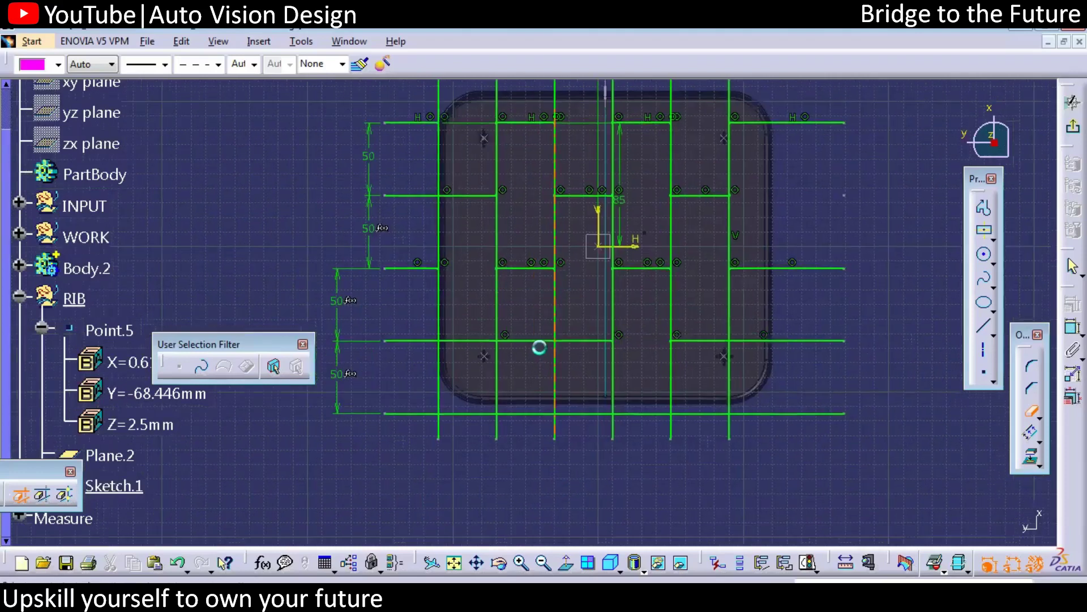
click(532, 342)
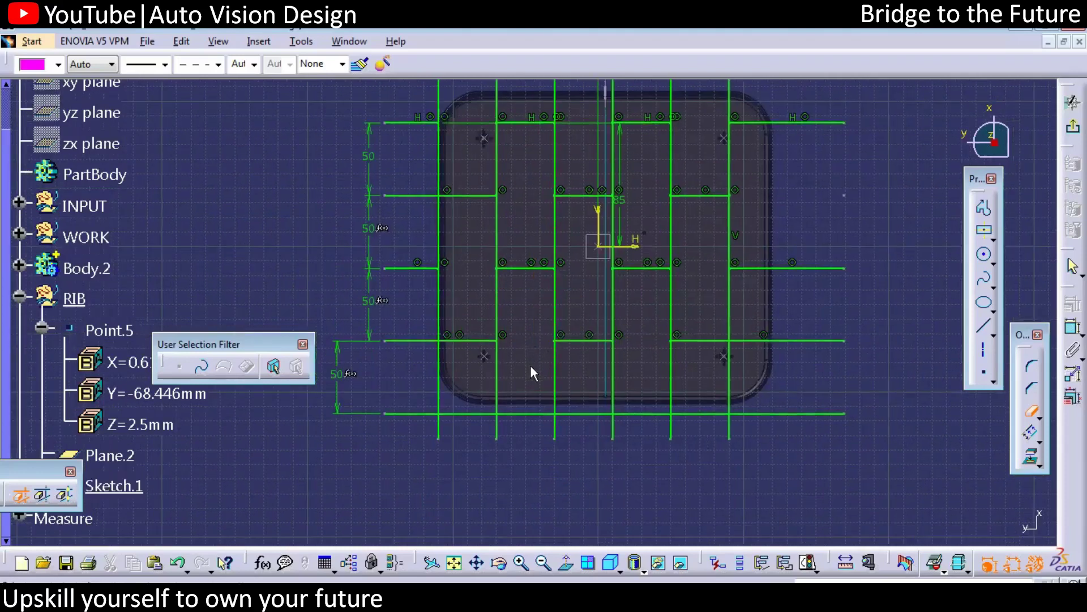
click(418, 340)
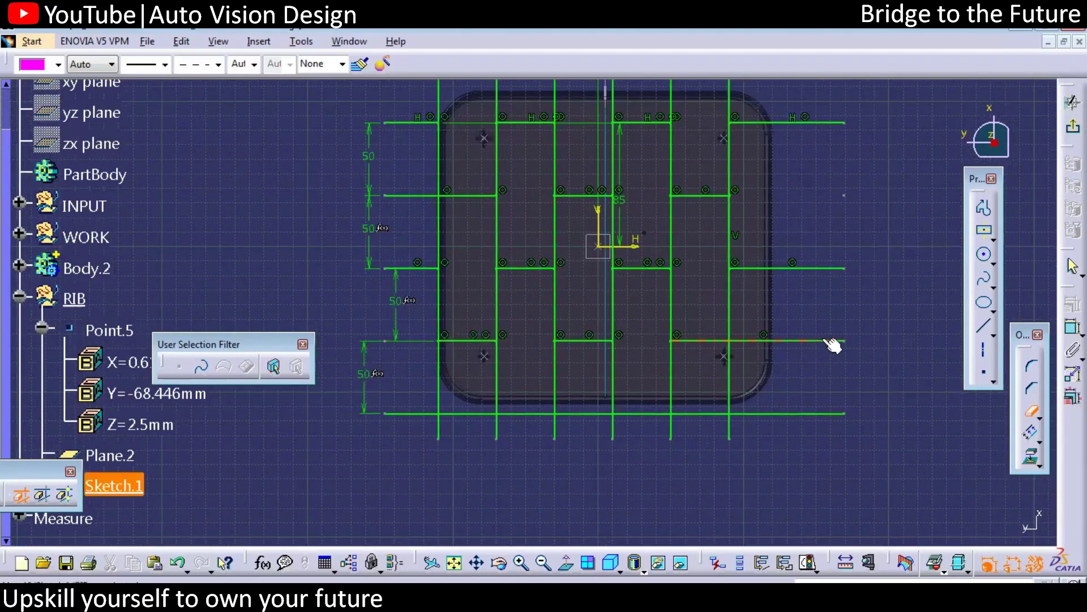
click(831, 342)
Remove the entire lowest horizontal line from the rib grid and end the Quick Trim command.
click(771, 414)
click(704, 413)
click(1028, 409)
click(457, 414)
ctrl+middle_drag(560, 386, 672, 371)
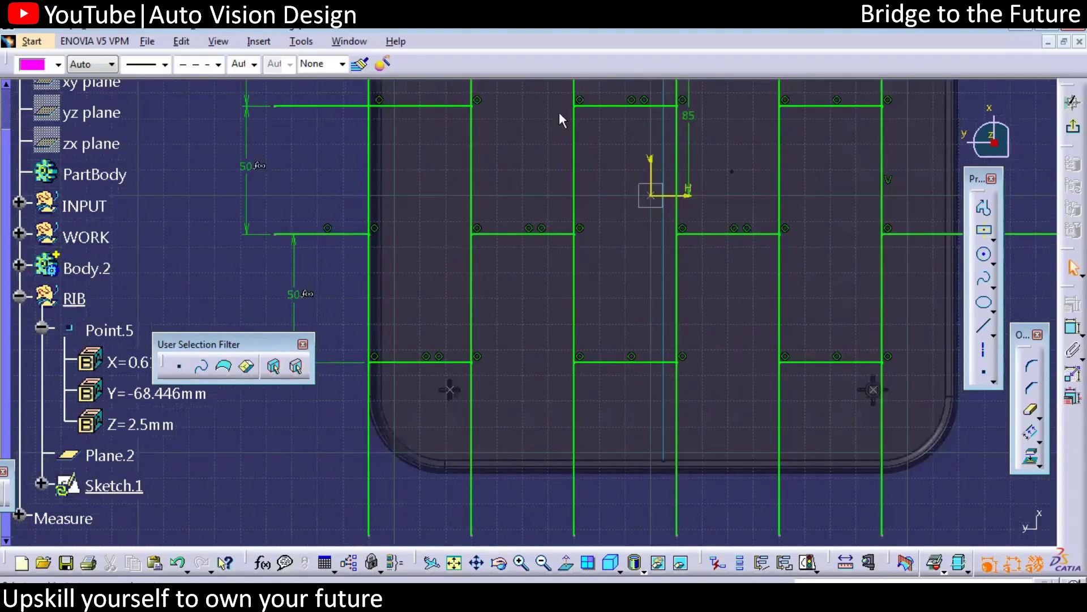
key(ctrl+2)
drag(674, 321, 675, 387)
drag(632, 359, 735, 359)
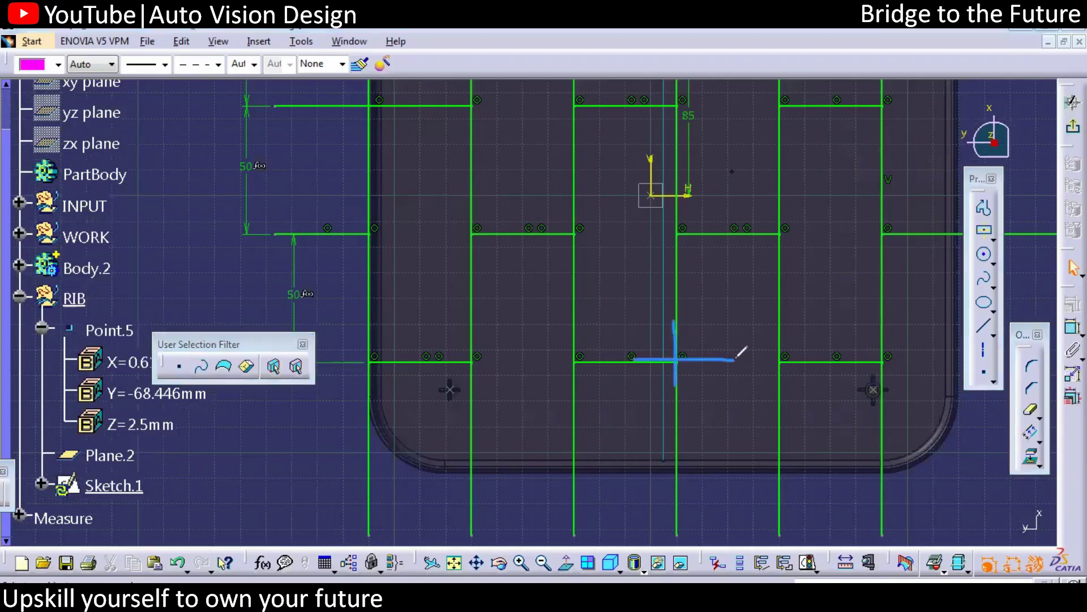
drag(775, 294, 780, 409)
drag(731, 359, 890, 363)
click(702, 238)
drag(752, 232, 916, 239)
drag(776, 165, 778, 316)
drag(885, 189, 876, 340)
key(e)
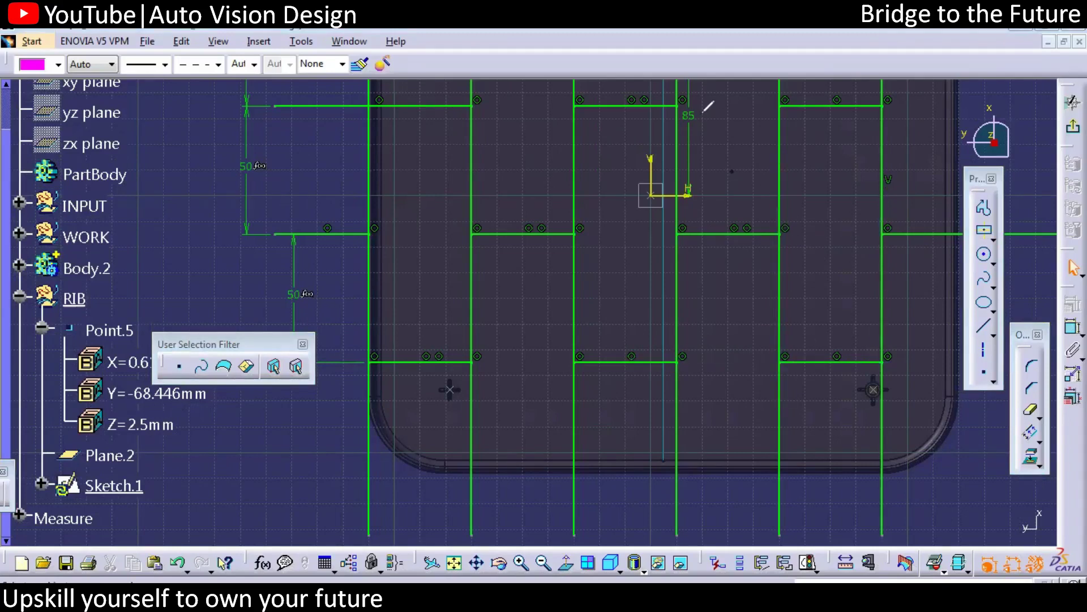
Set the driving spacing of the vertical offset lines to 45 mm.
ctrl+middle_drag(707, 327, 706, 394)
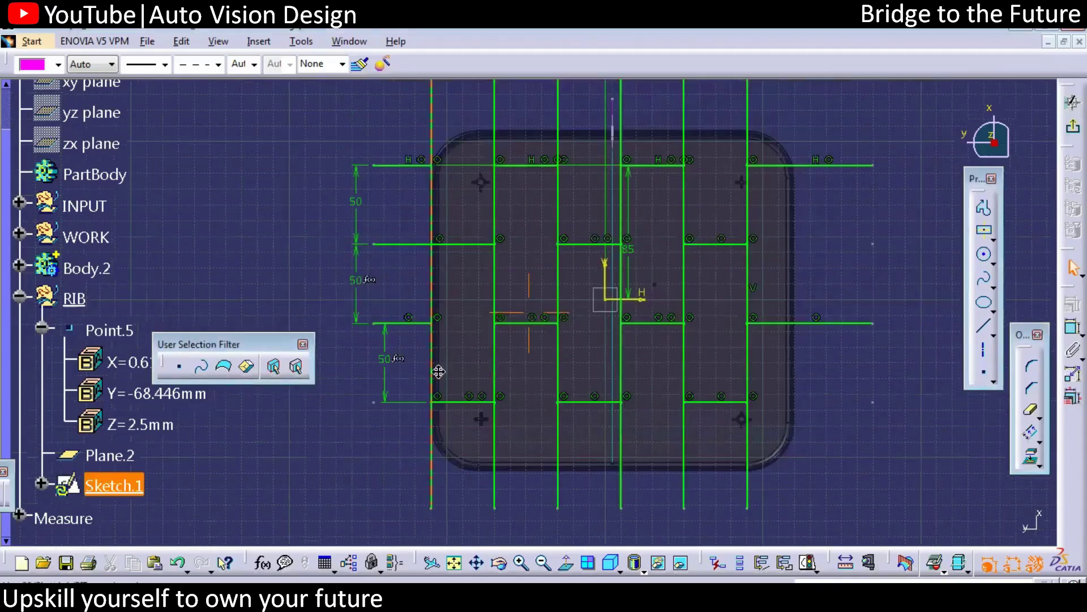
middle_drag(422, 84, 433, 148)
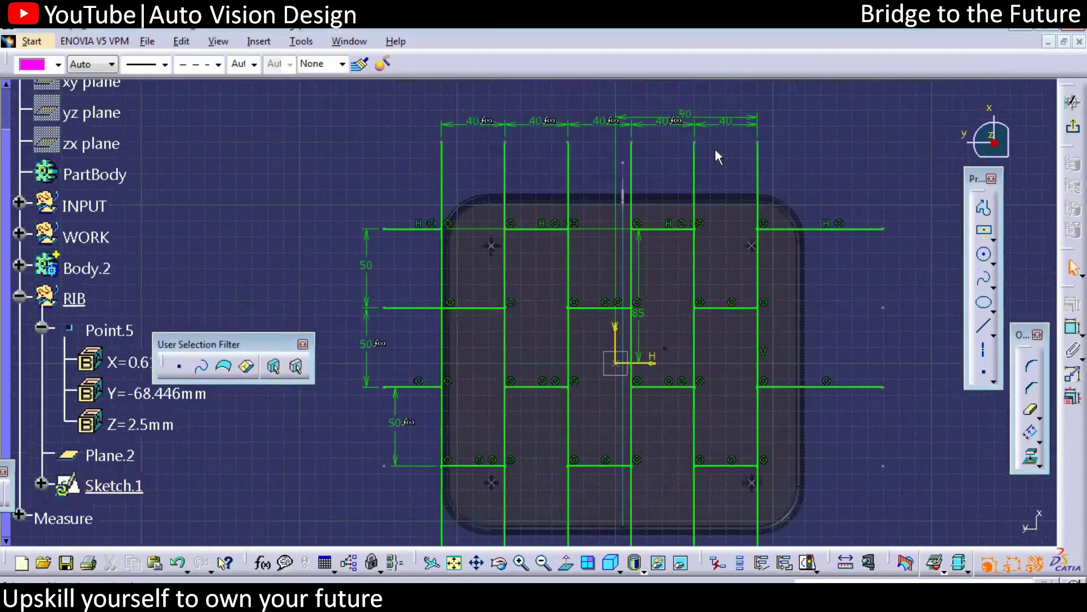
click(727, 126)
double_click(727, 127)
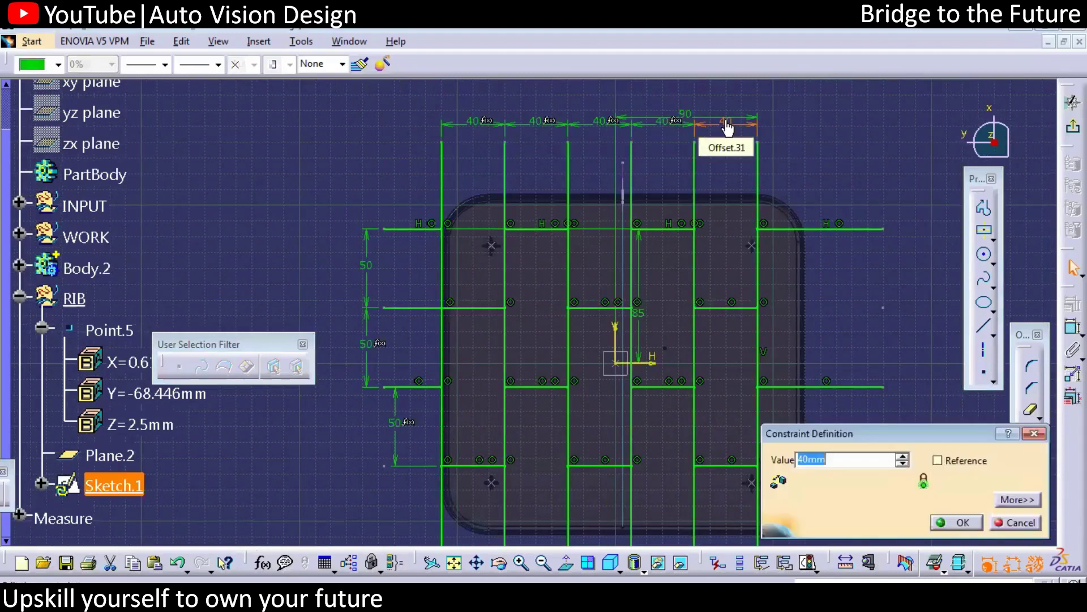
text(45)
key(Return)
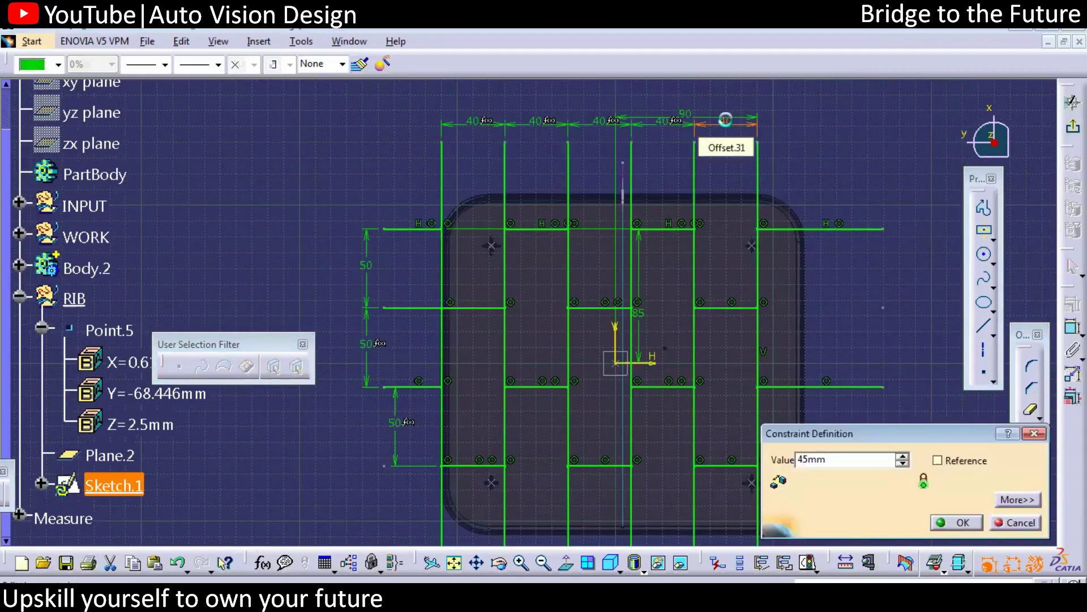
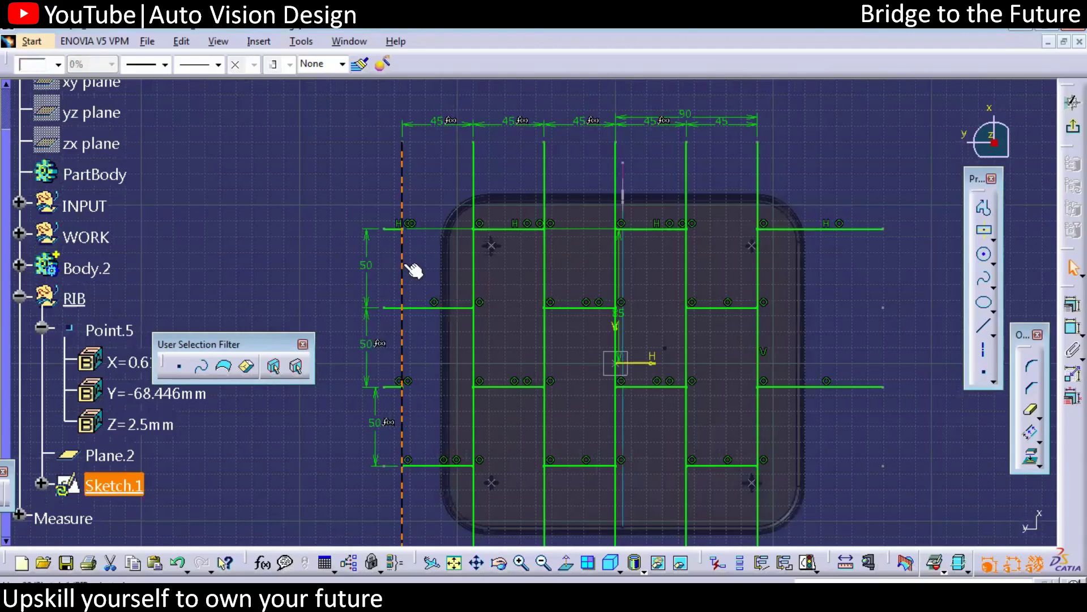
Delete the leftmost vertical line from the rib grid and try to delete the leftover stub of the topmost horizontal line.
drag(376, 198, 412, 254)
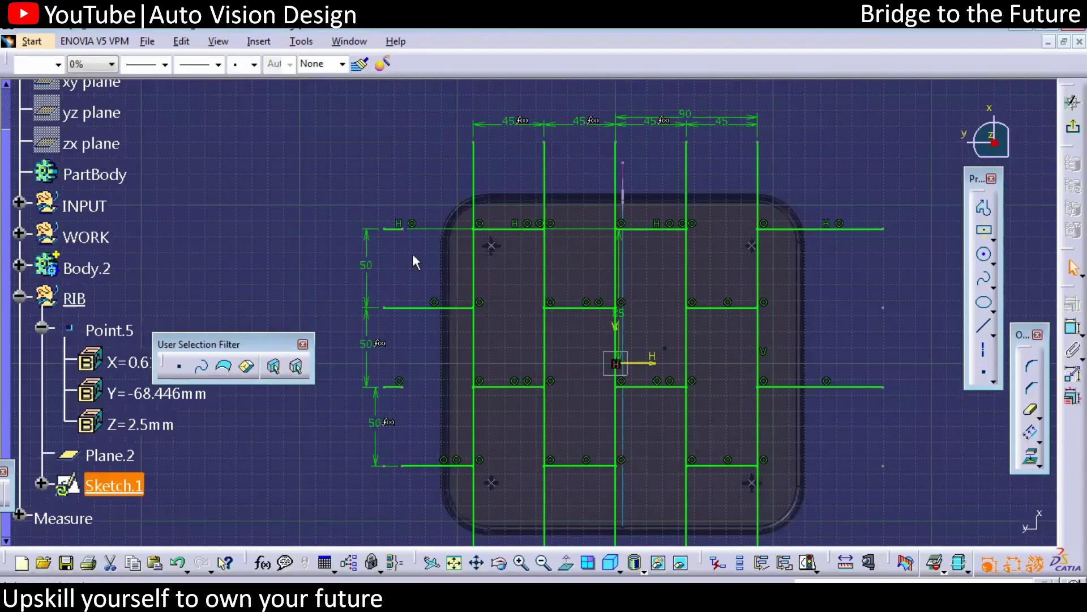
key(Delete)
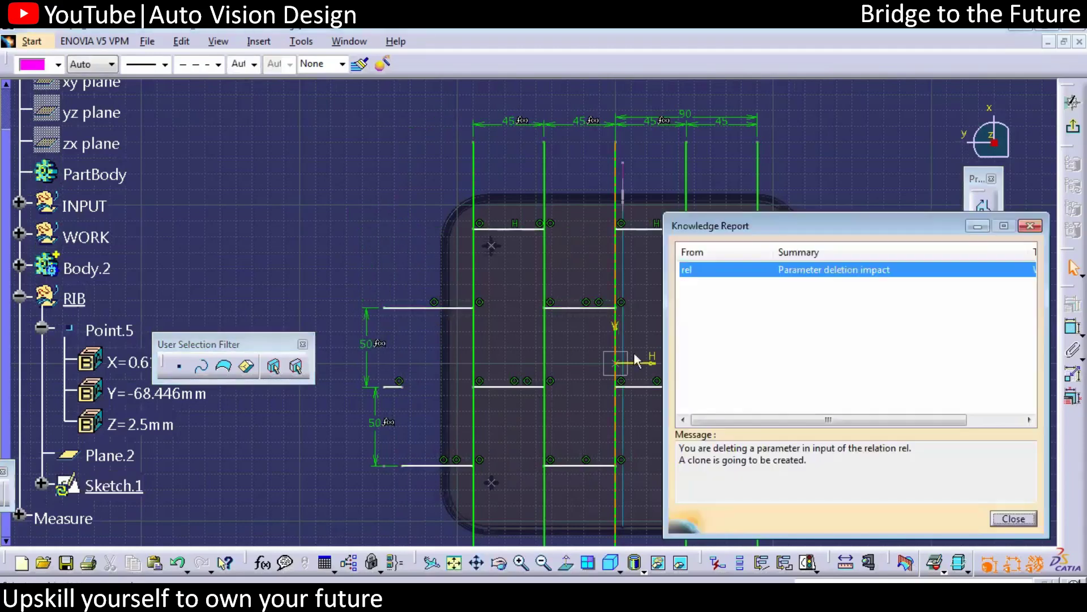
click(1030, 225)
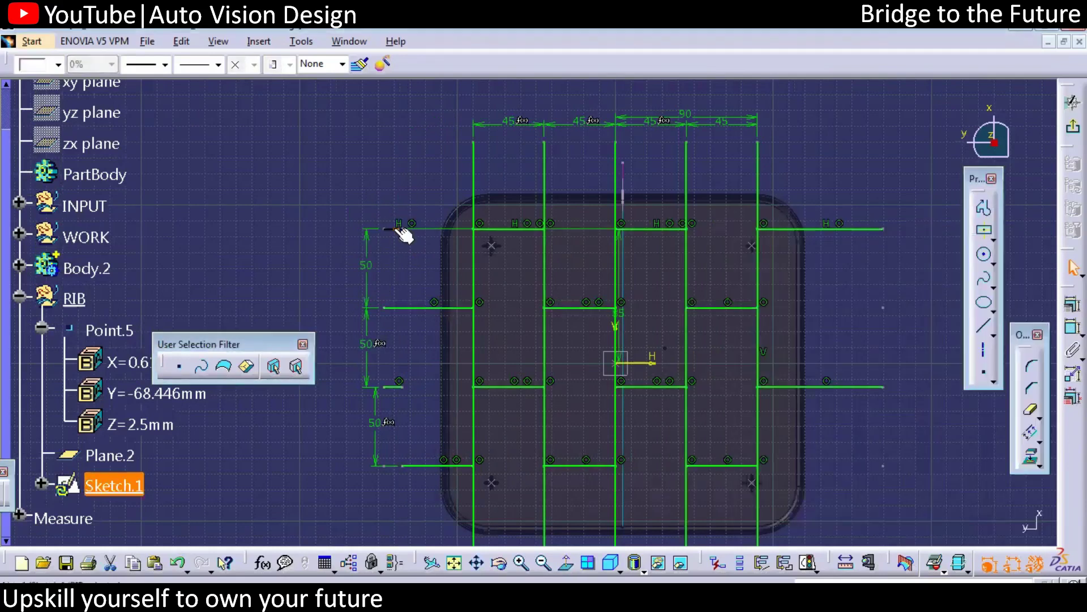
Detach the Visualization toolbar and place it floating over the sketch area.
click(396, 229)
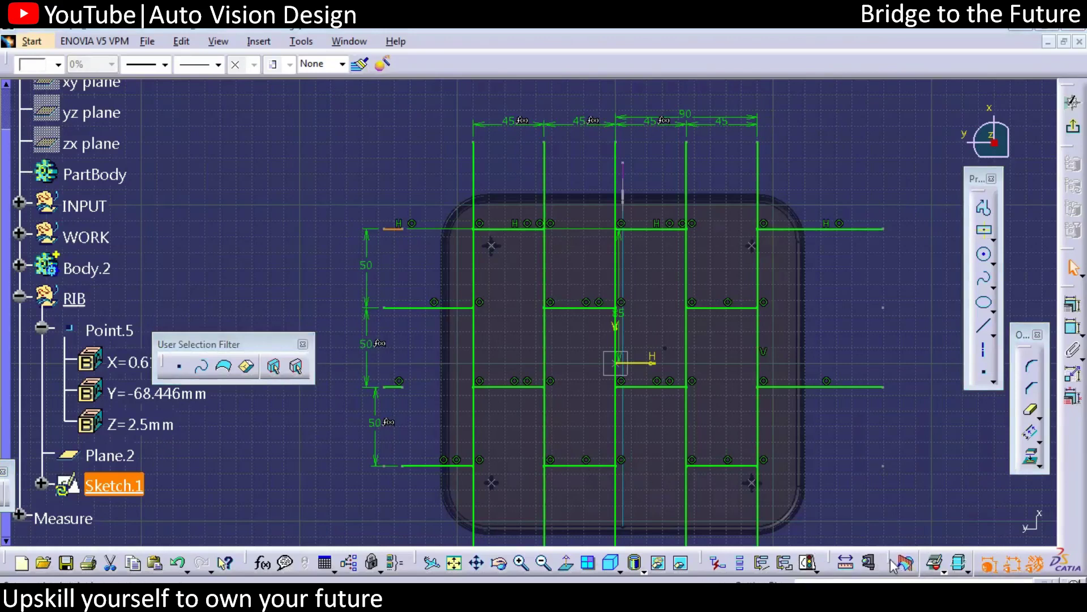
drag(891, 563, 885, 523)
click(912, 369)
Set the distance from the sketch's vertical axis to the rightmost vertical line to 94 mm.
mouse_move(494, 460)
middle_down()
mouse_move(408, 400)
mouse_move(521, 467)
middle_up()
middle_drag(591, 397, 614, 450)
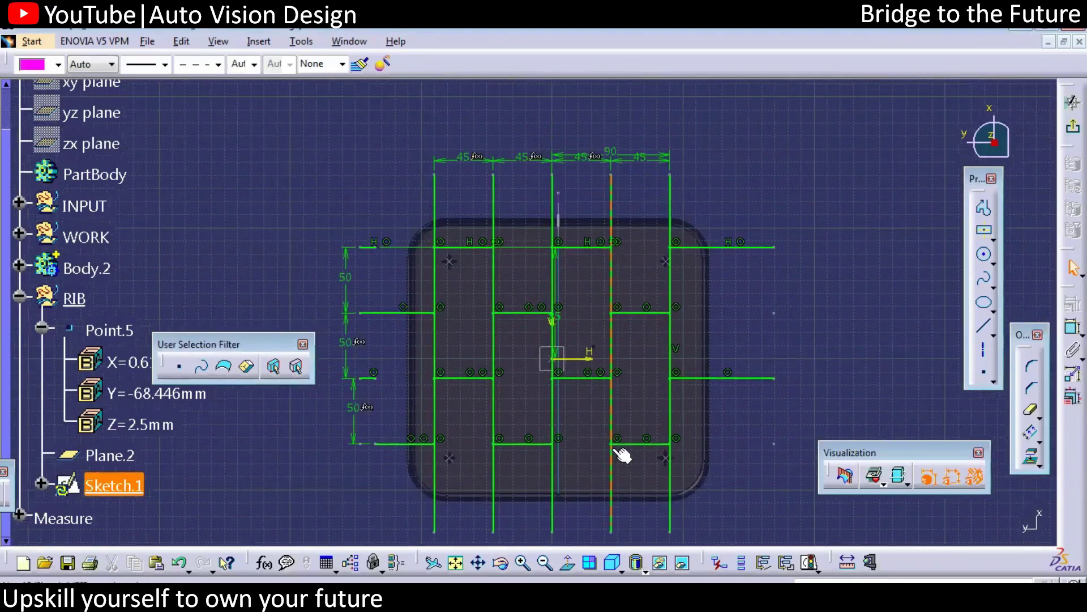
middle_drag(648, 390, 615, 433)
mouse_move(579, 341)
middle_down()
mouse_move(418, 368)
mouse_move(563, 303)
middle_up()
middle_drag(584, 354, 563, 368)
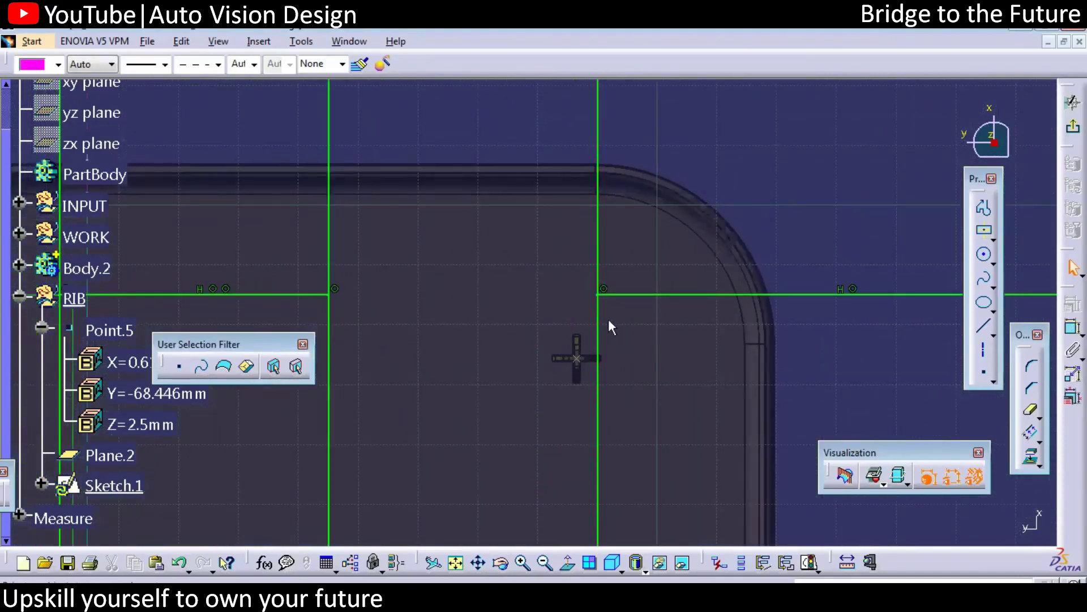
middle_drag(551, 298, 543, 419)
middle_drag(612, 403, 680, 465)
mouse_move(620, 360)
middle_down()
mouse_move(646, 270)
mouse_move(645, 308)
middle_up()
mouse_move(654, 350)
middle_down()
mouse_move(668, 342)
mouse_move(677, 380)
mouse_move(659, 356)
mouse_move(665, 334)
mouse_move(592, 225)
middle_up()
click(589, 222)
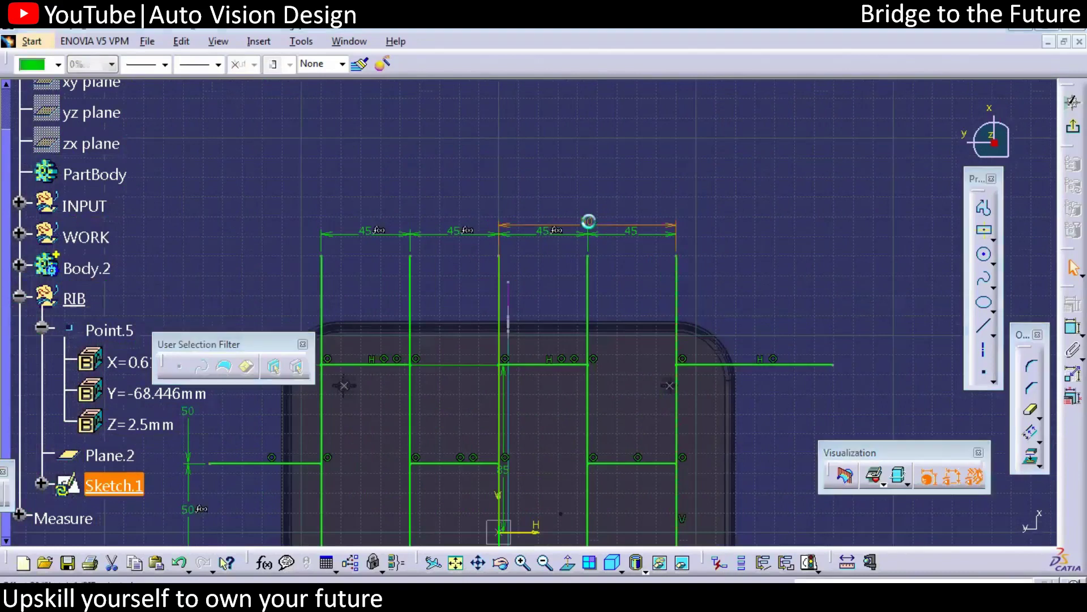
click(902, 456)
click(902, 456)
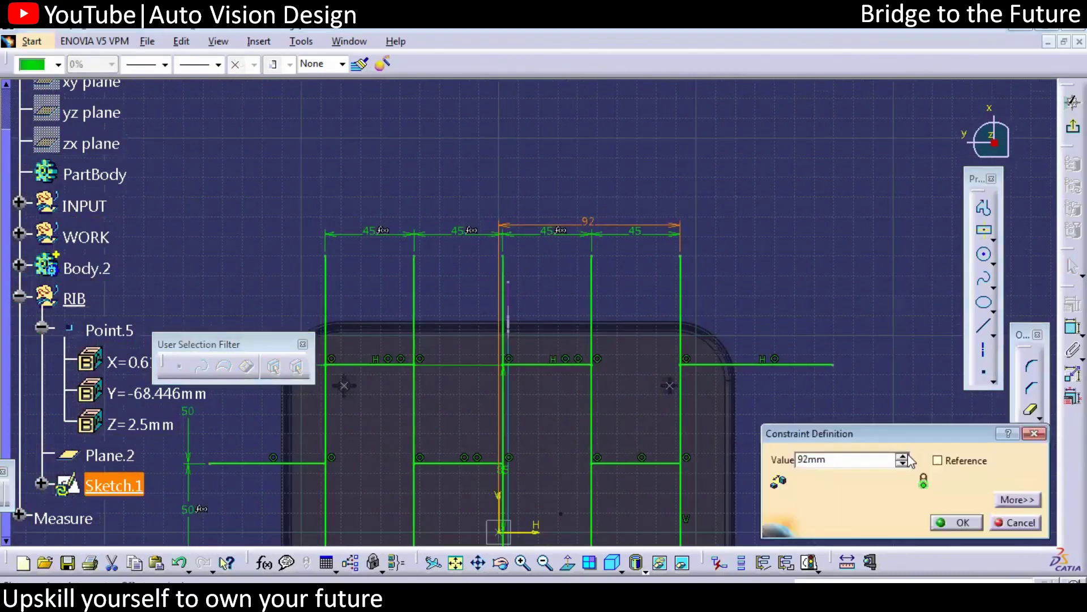
click(906, 456)
click(906, 457)
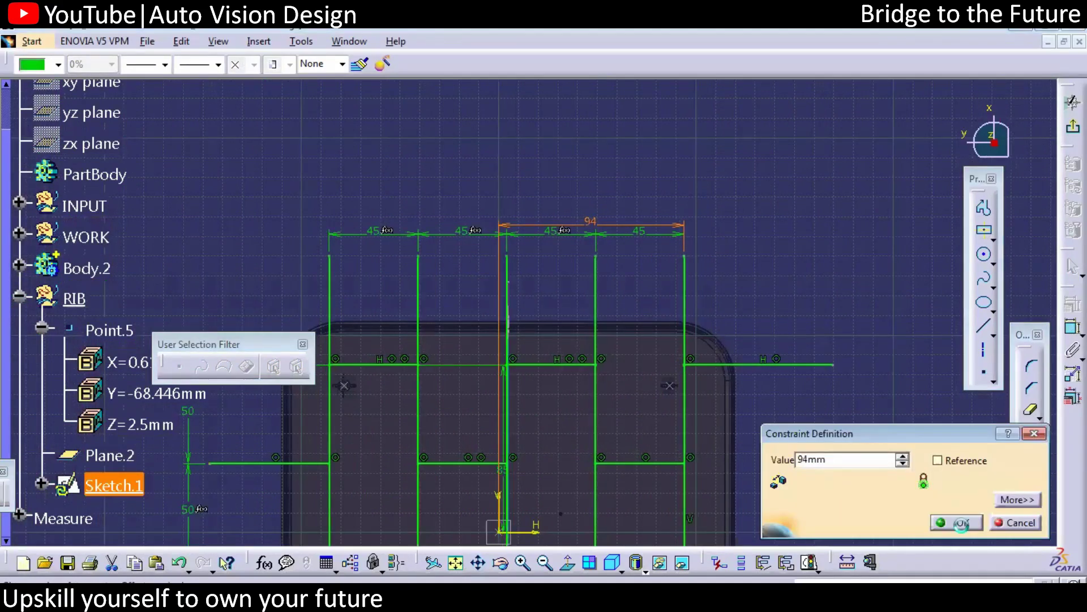
key(Return)
Set the distance from the sketch's vertical axis to the rightmost vertical line to 100 mm.
mouse_move(606, 275)
middle_down()
mouse_move(663, 255)
mouse_move(683, 218)
middle_up()
middle_drag(604, 493, 604, 304)
mouse_move(623, 523)
middle_down()
mouse_move(617, 425)
mouse_move(644, 377)
middle_up()
middle_drag(619, 413, 617, 465)
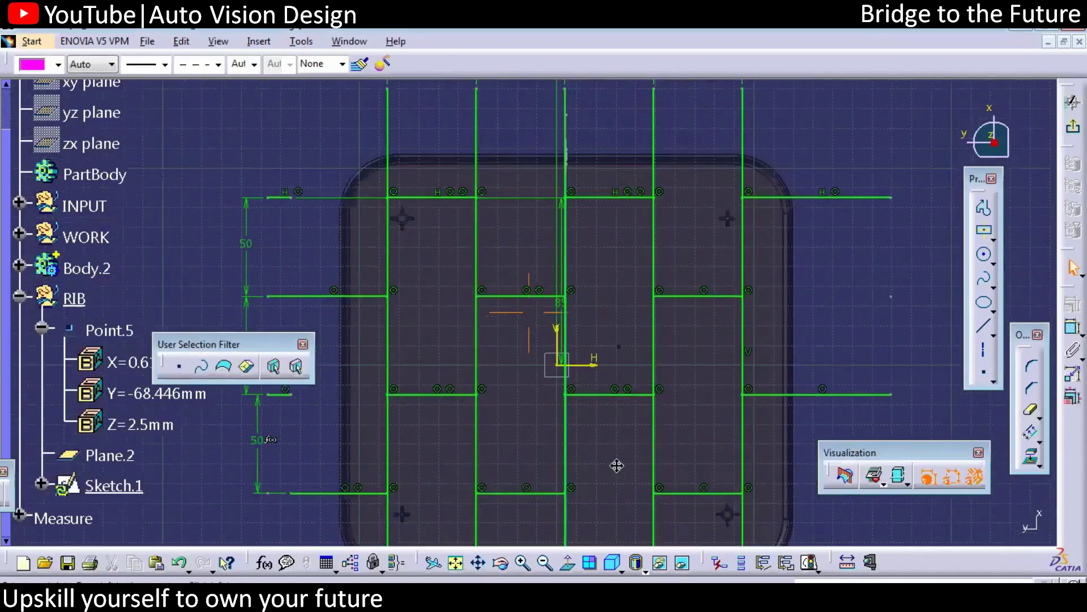
double_click(585, 243)
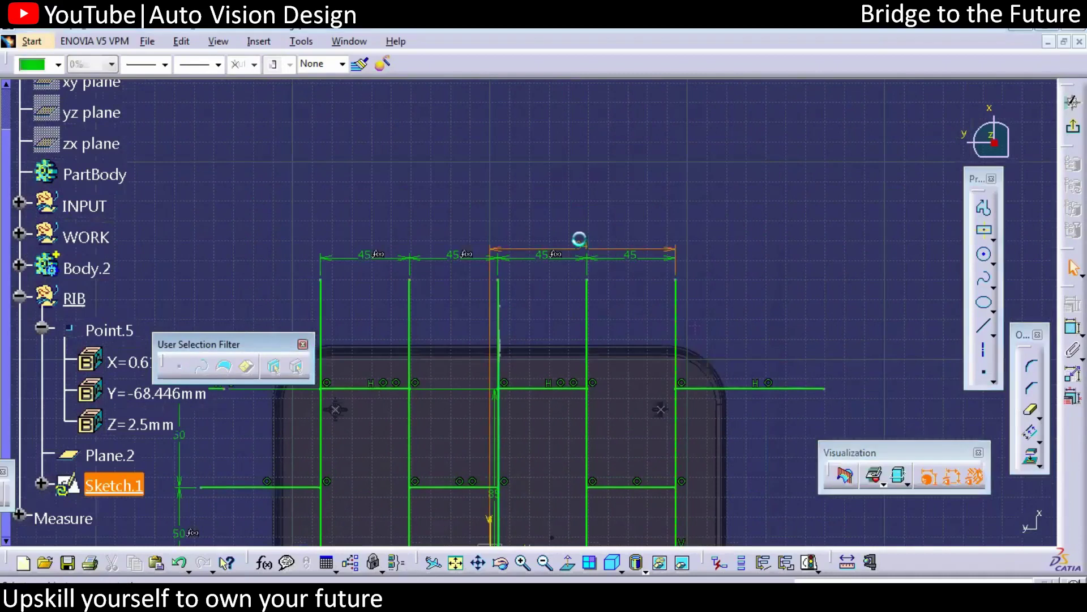
click(902, 457)
click(902, 457)
click(903, 457)
click(902, 457)
click(903, 456)
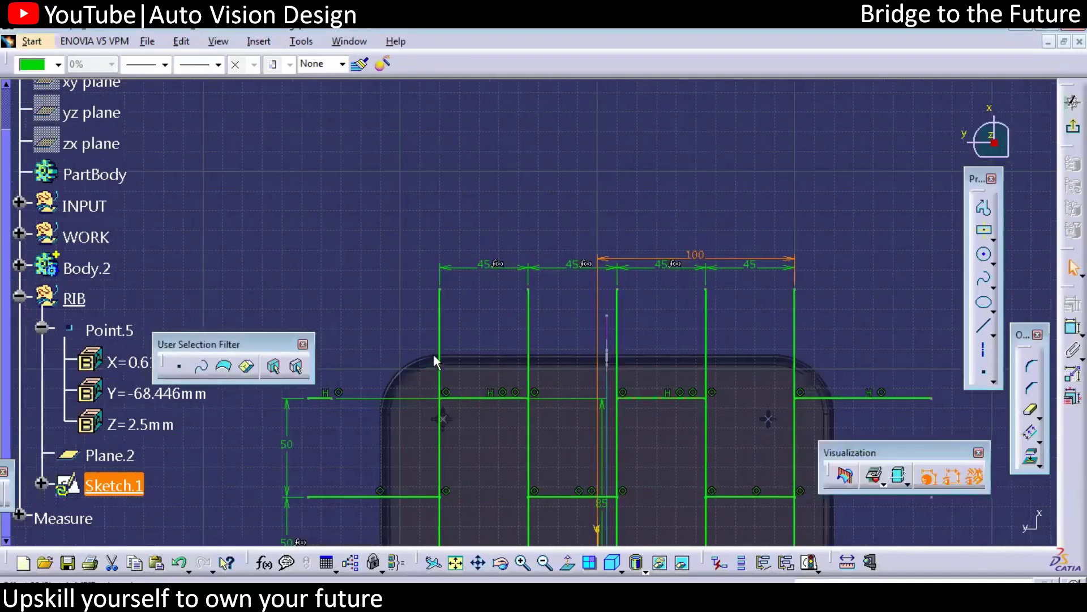
Set the spacing between the rib grid's vertical lines to 48 mm and exit the sketch.
double_click(751, 264)
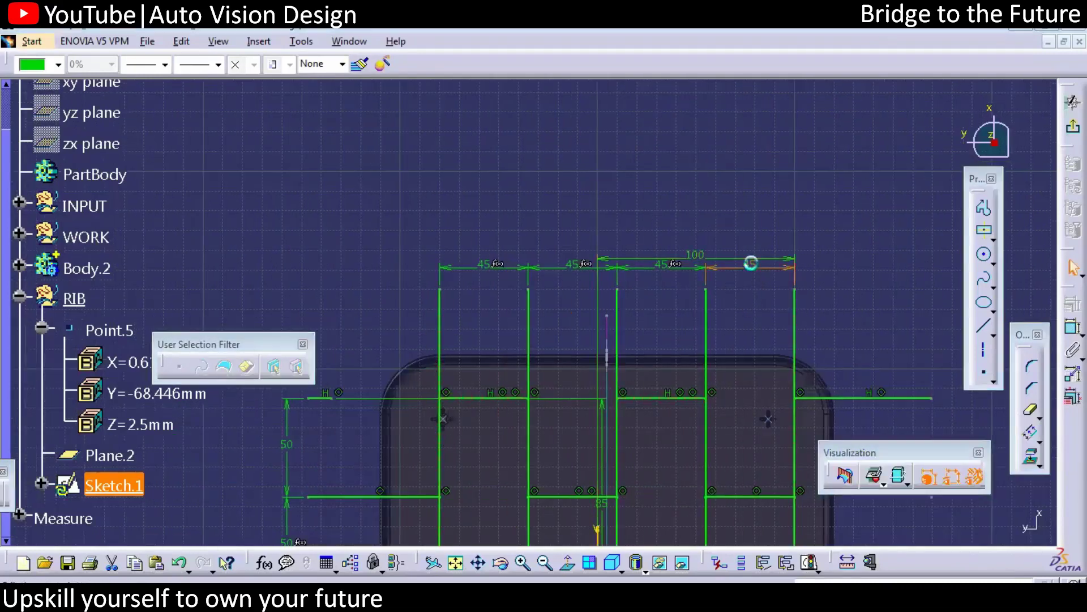
click(903, 457)
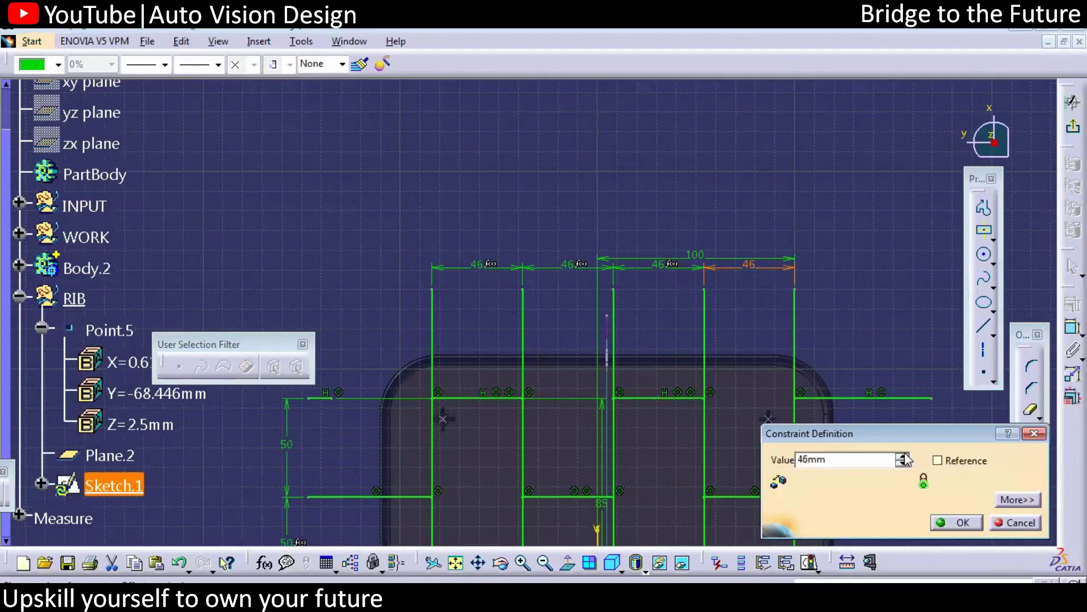
click(957, 522)
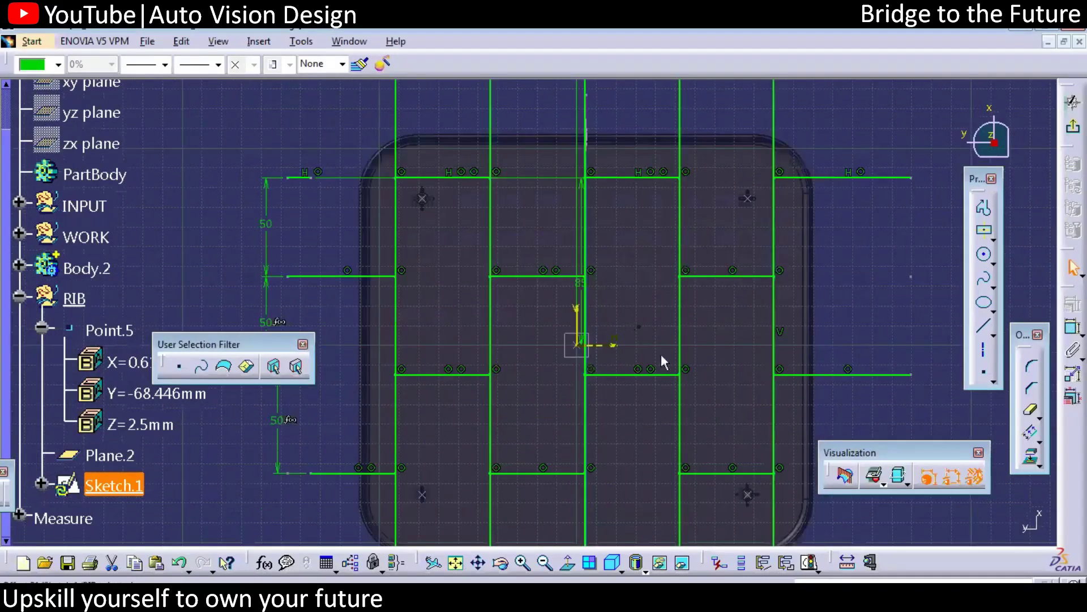
middle_drag(770, 503, 774, 391)
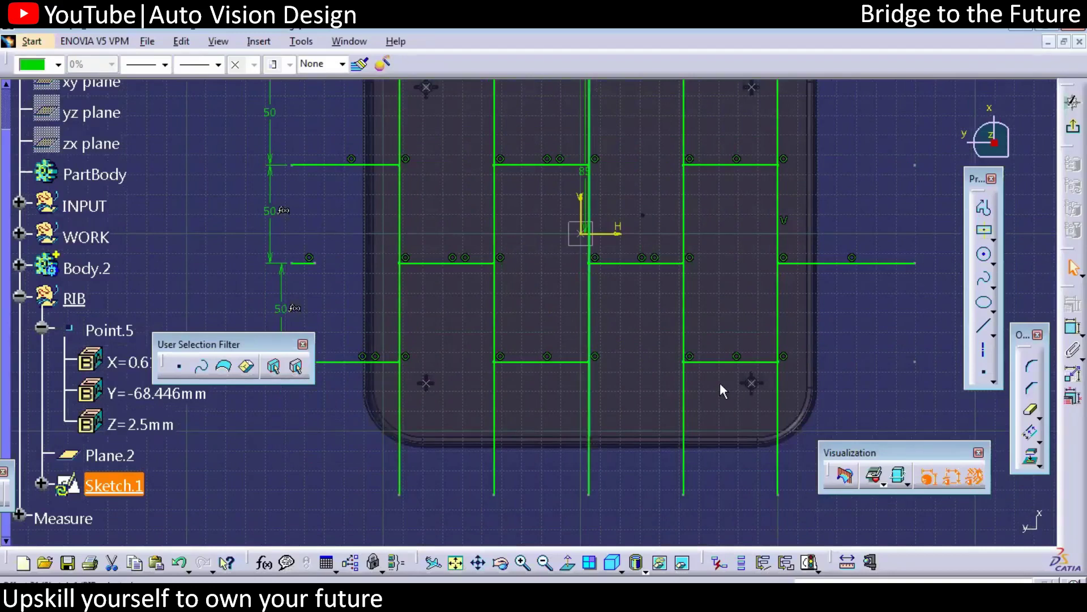
middle_drag(639, 438, 638, 459)
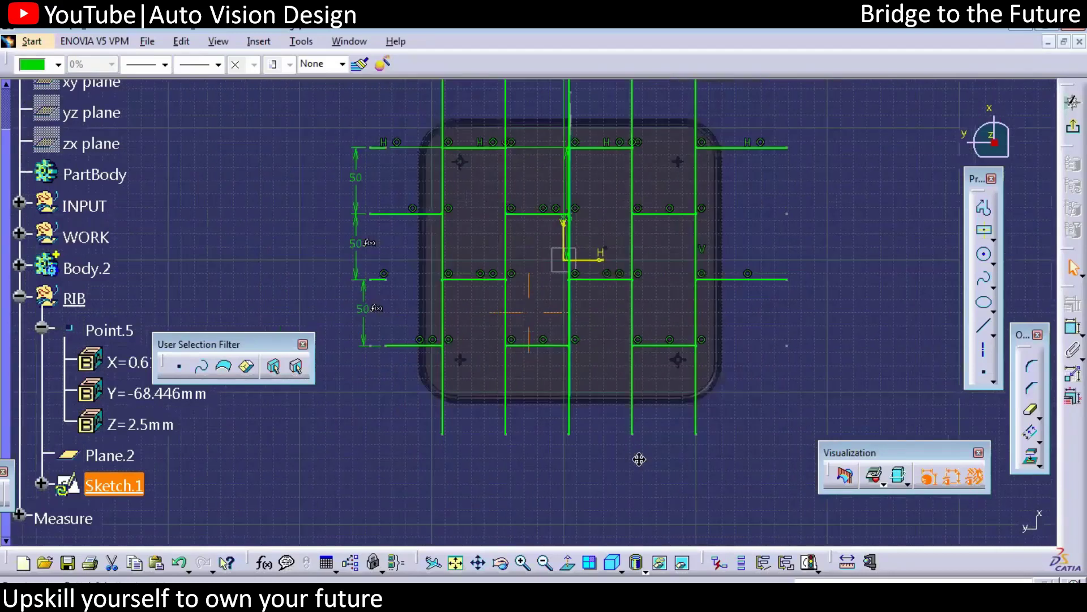
click(1072, 125)
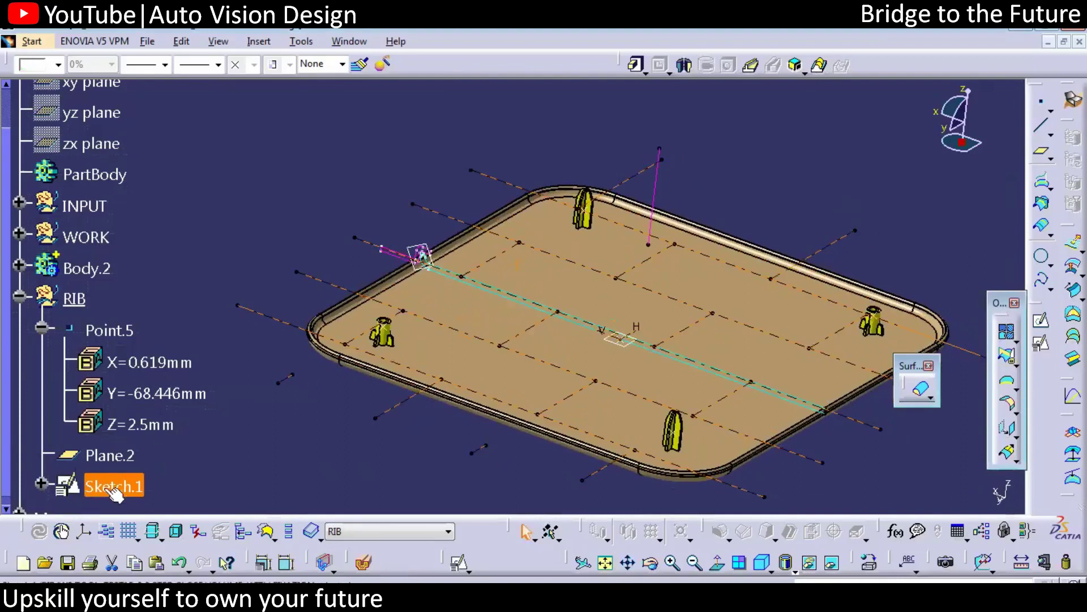
Collapse the RIB set and change the color of the plate body, Body.2, to dark green.
click(19, 296)
click(81, 266)
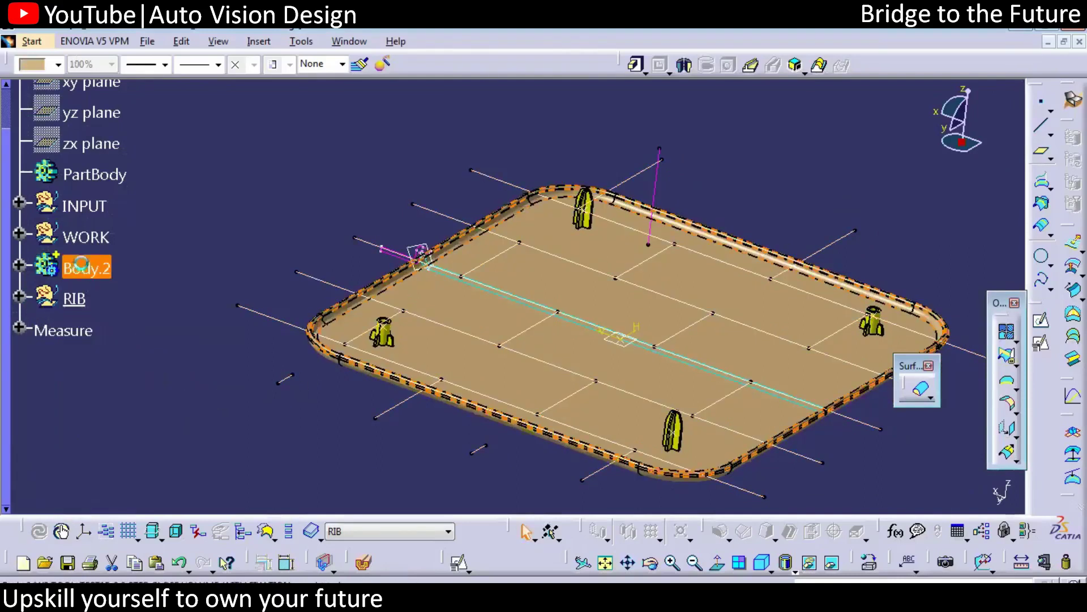
click(58, 64)
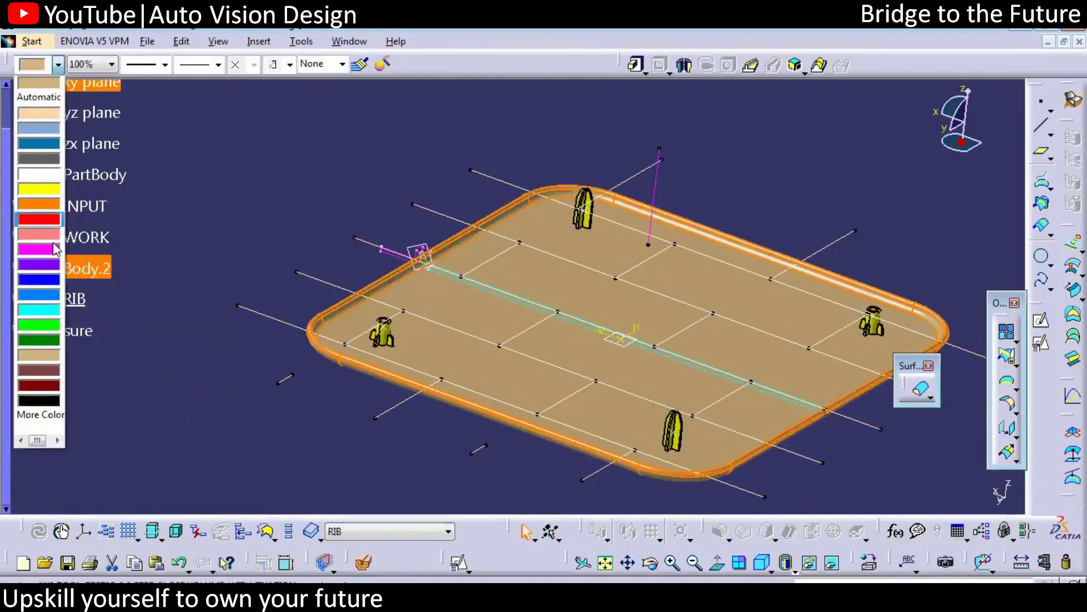
click(36, 344)
middle_drag(335, 360, 330, 369)
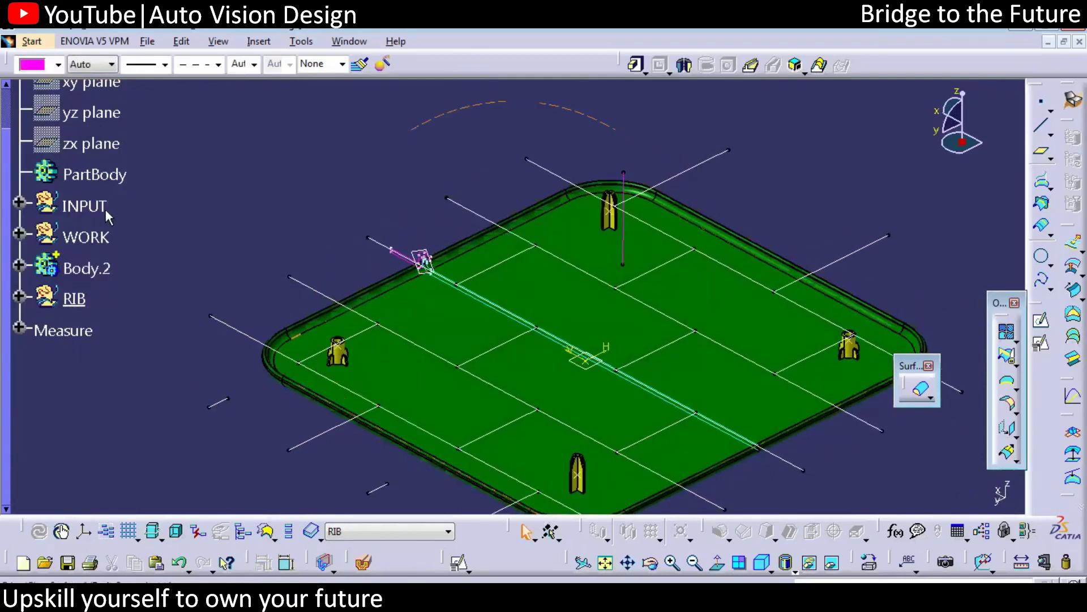
Hide the INPUT geometrical set and the reference plane shown at the plate's edge.
right_click(95, 209)
click(138, 256)
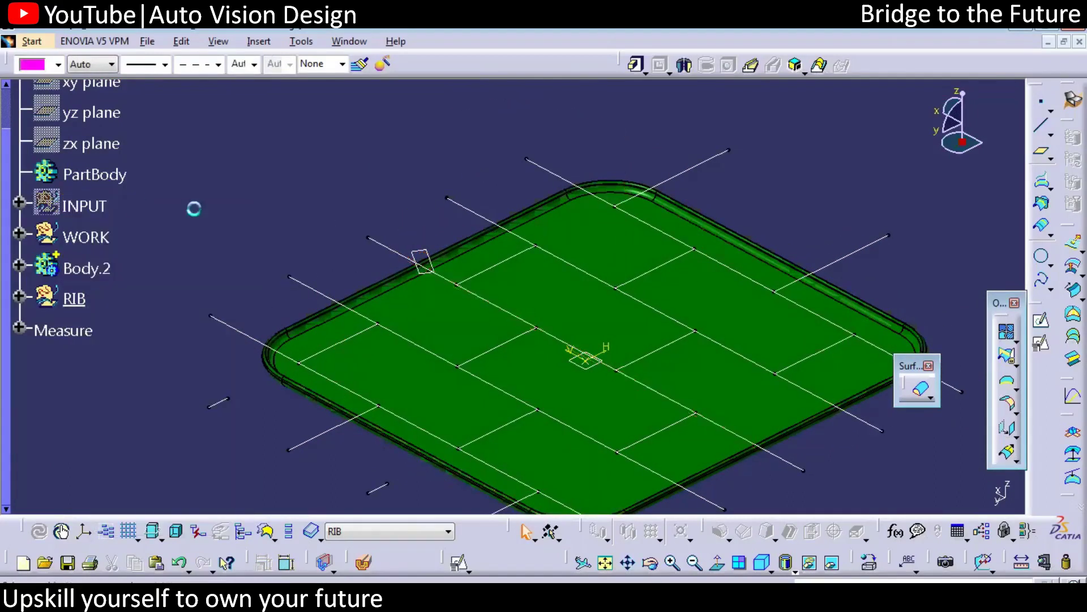
middle_drag(444, 277, 444, 262)
right_click(407, 249)
key(h)
mouse_move(559, 346)
middle_down()
mouse_move(561, 358)
mouse_move(433, 298)
mouse_move(544, 334)
mouse_move(566, 388)
mouse_move(529, 371)
mouse_move(432, 373)
mouse_move(473, 403)
mouse_move(492, 393)
mouse_move(529, 320)
middle_up()
click(155, 332)
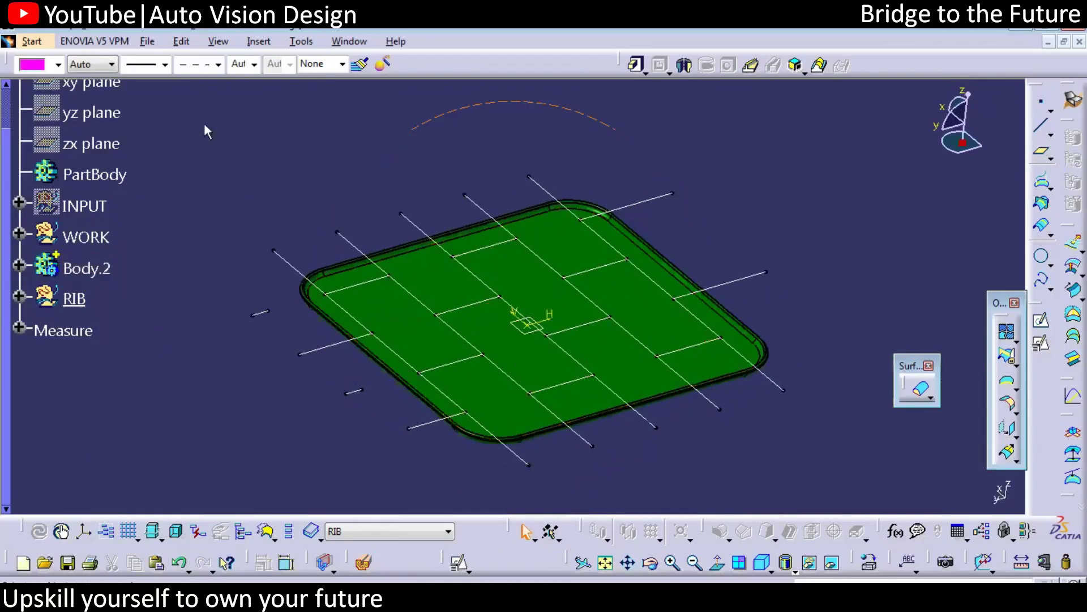
Insert a new body and start a thick Pad from the rib sketch, accepting its open profiles.
click(260, 42)
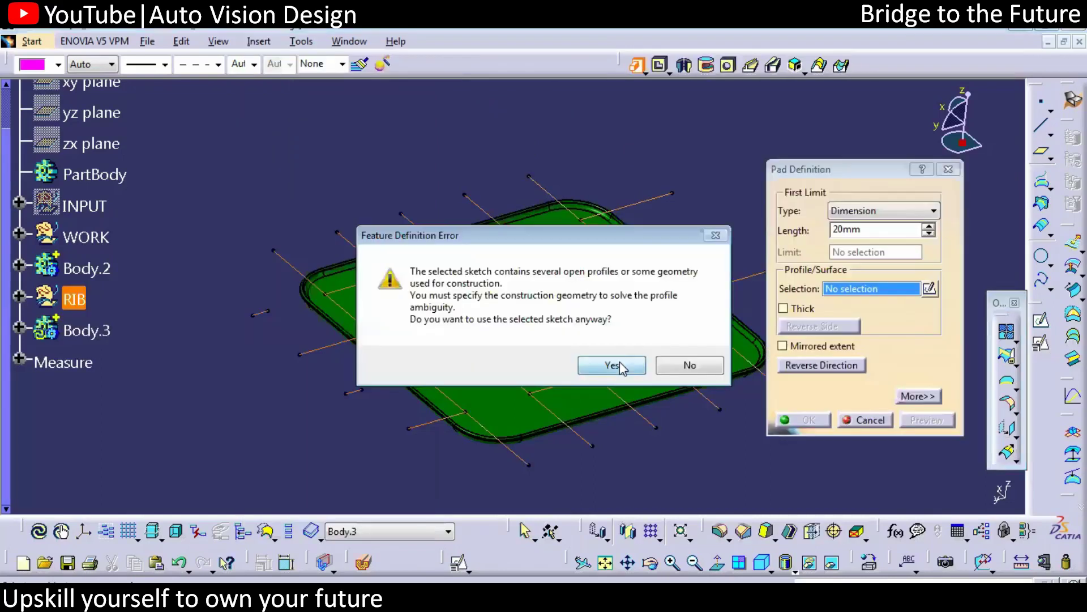
click(612, 361)
click(784, 309)
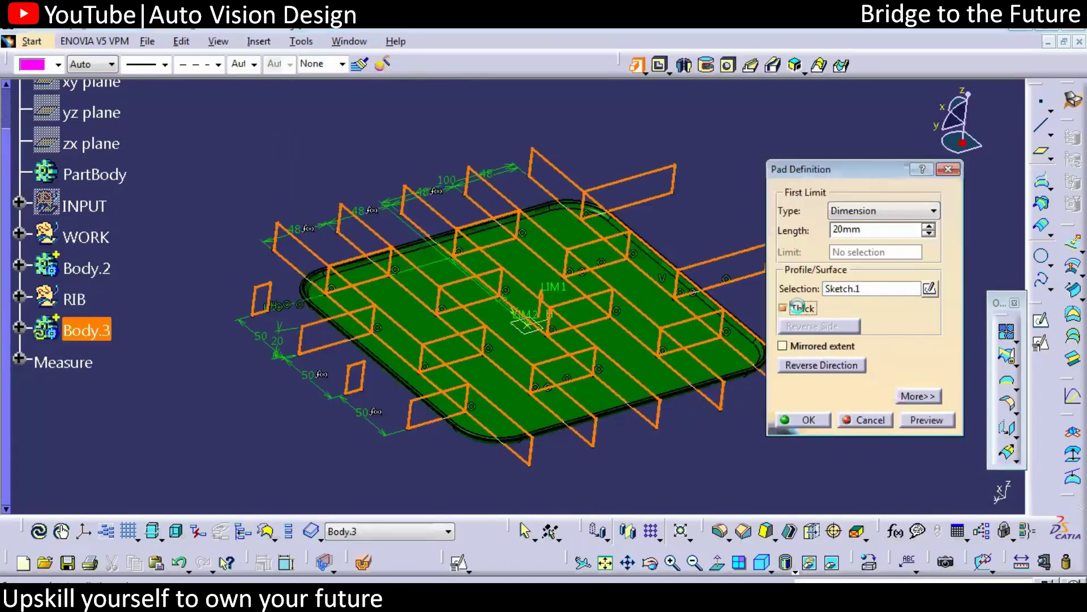
Give the thin pad a 1 mm thickness with Neutral Fiber and a 40 mm second limit, and preview it.
click(953, 389)
middle_drag(505, 403, 599, 298)
drag(598, 299, 634, 419)
middle_drag(427, 410, 556, 223)
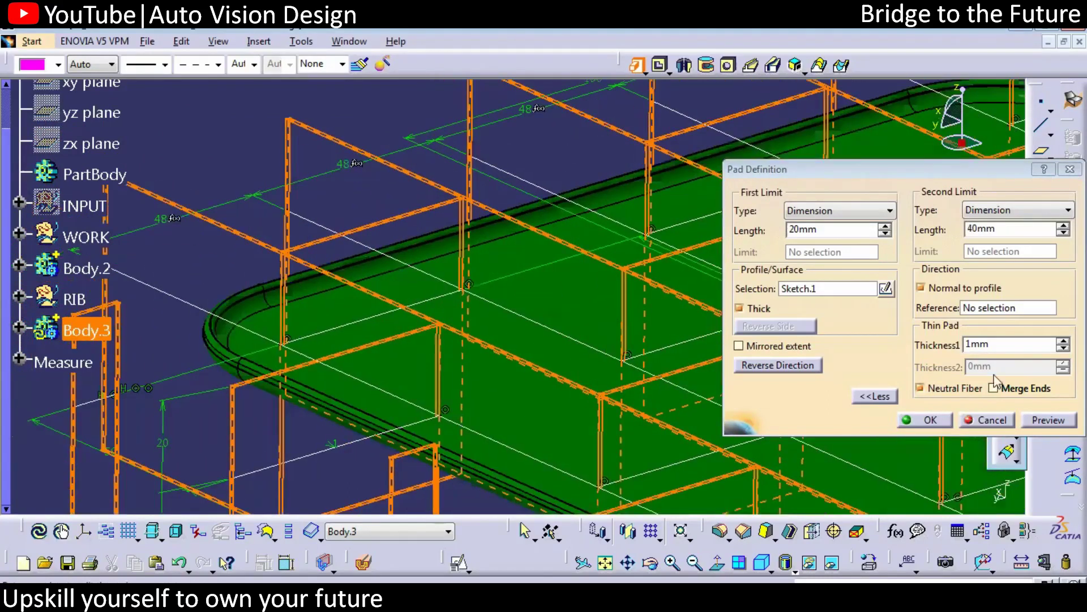
click(1053, 421)
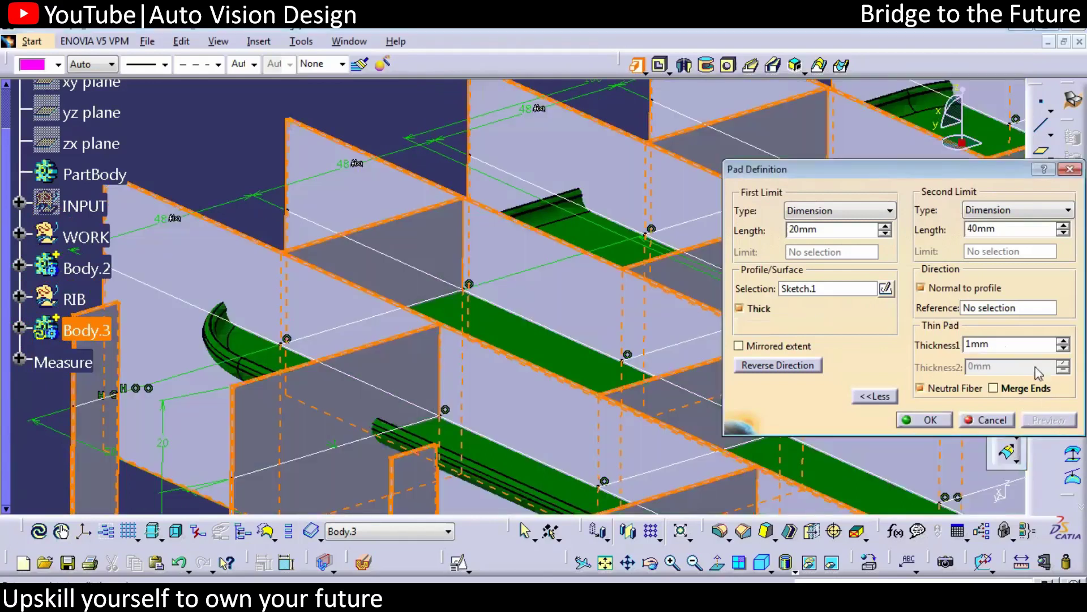
middle_drag(470, 356, 508, 499)
middle_drag(508, 408, 509, 464)
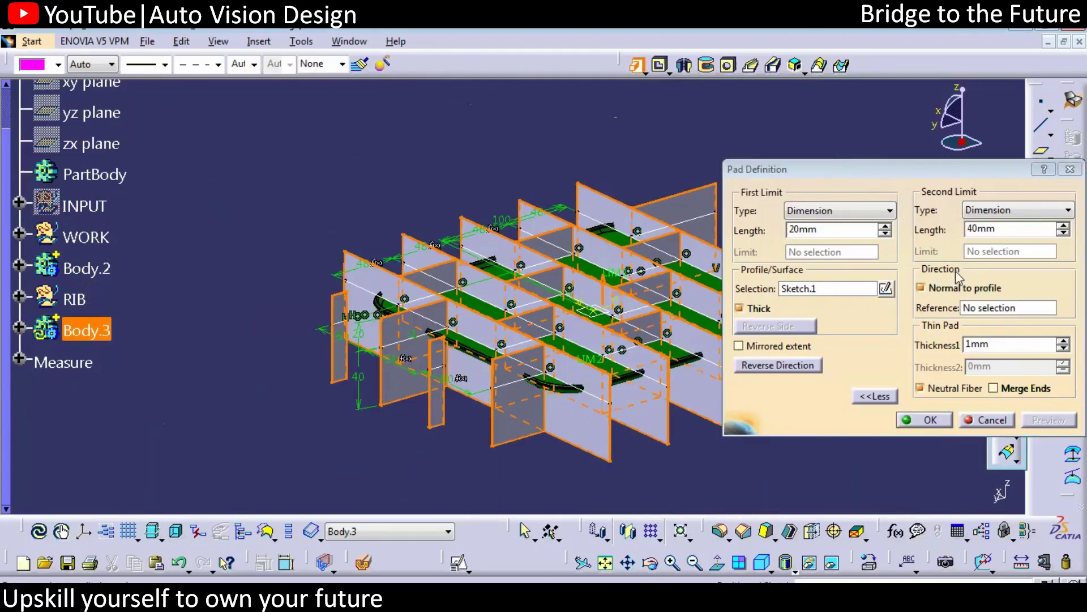
Set the pad's first limit length to 2 mm and preview the ribs against the plate rim.
double_click(840, 230)
text(2)
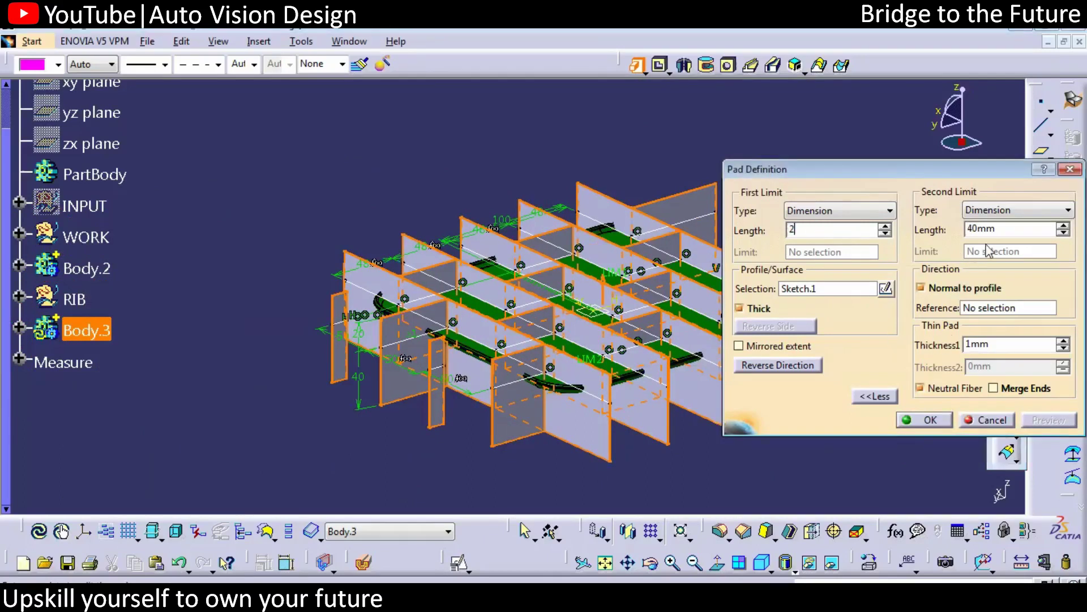
key(Return)
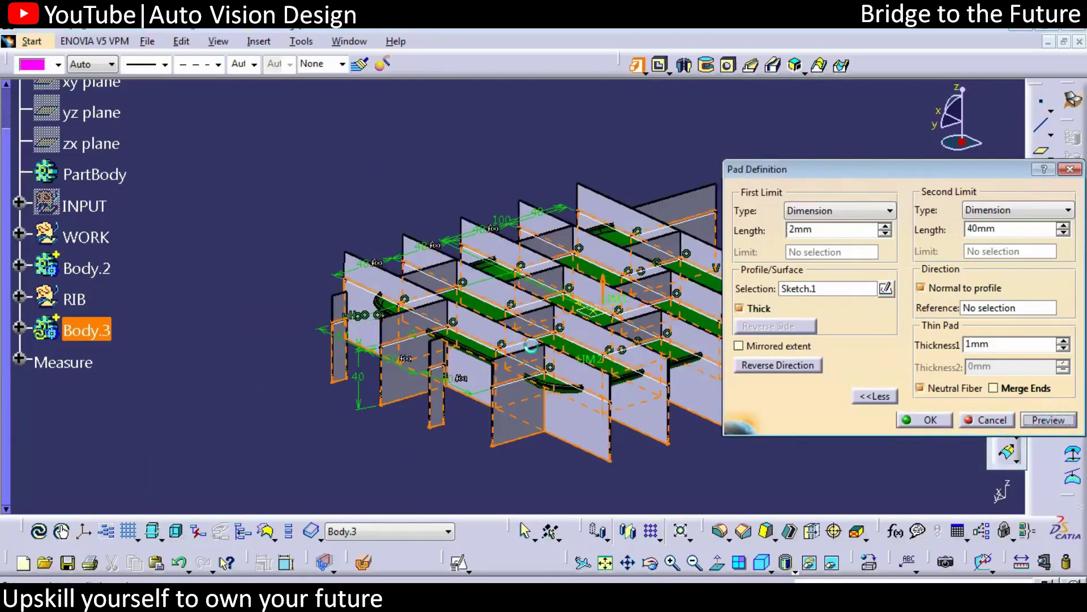
middle_drag(513, 346, 633, 164)
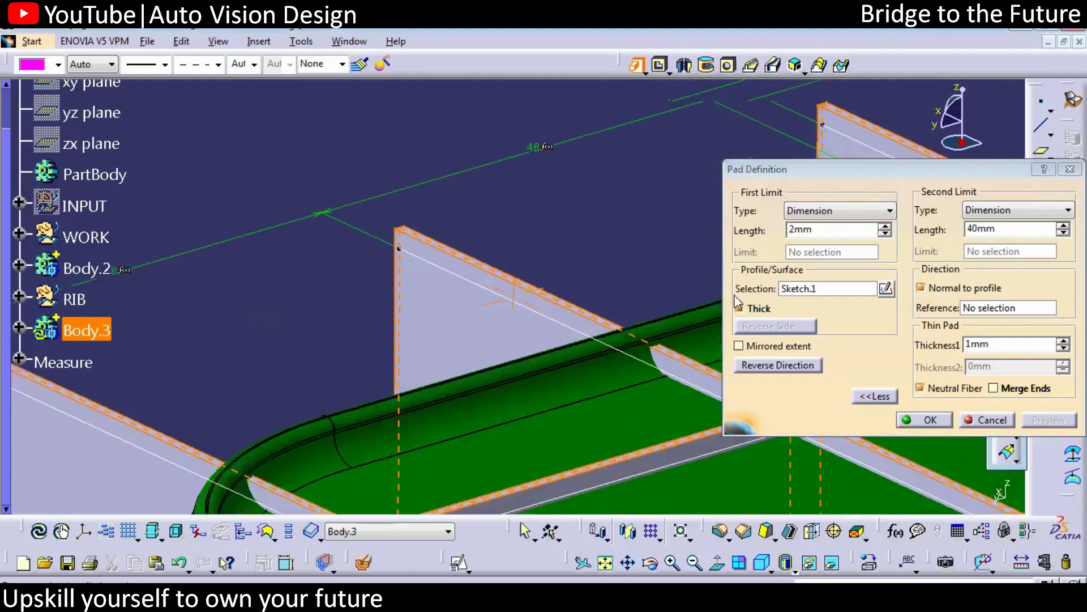
Set the pad's first limit length to 2.5 mm and preview the ribs.
double_click(824, 230)
text(2.5)
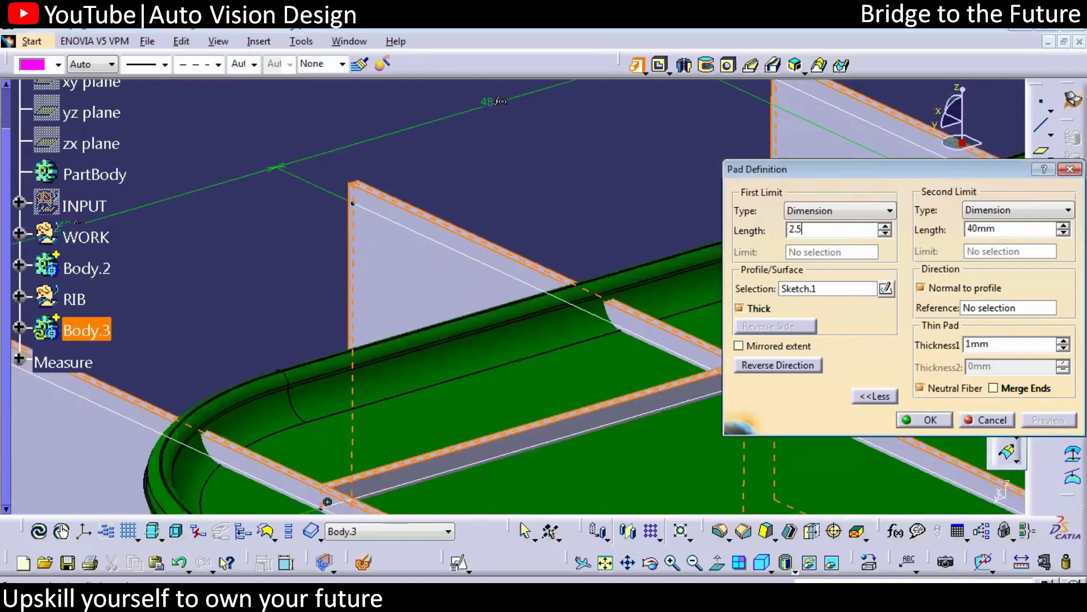
key(Tab)
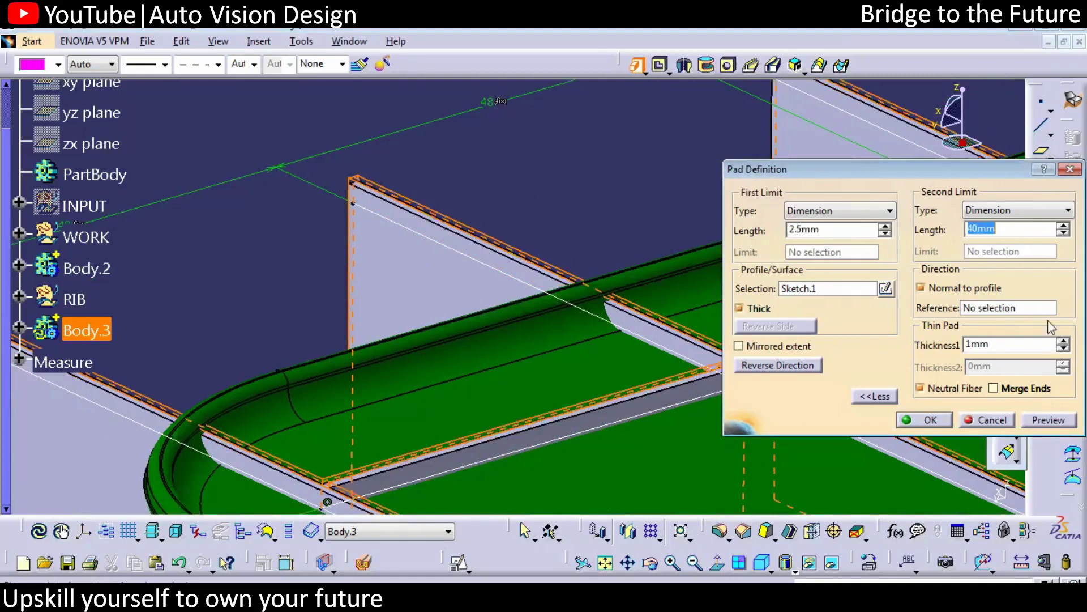
click(1048, 419)
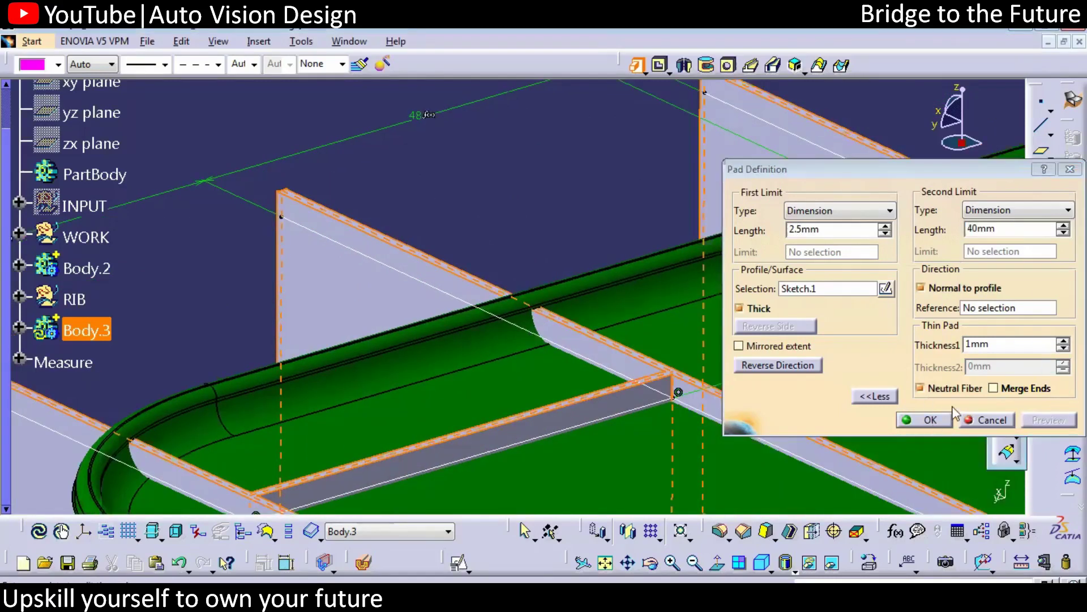
Set the pad's second limit length to 5 mm, create the rib pad and inspect the ribs across the plate.
drag(1015, 228, 904, 228)
text(5)
key(Return)
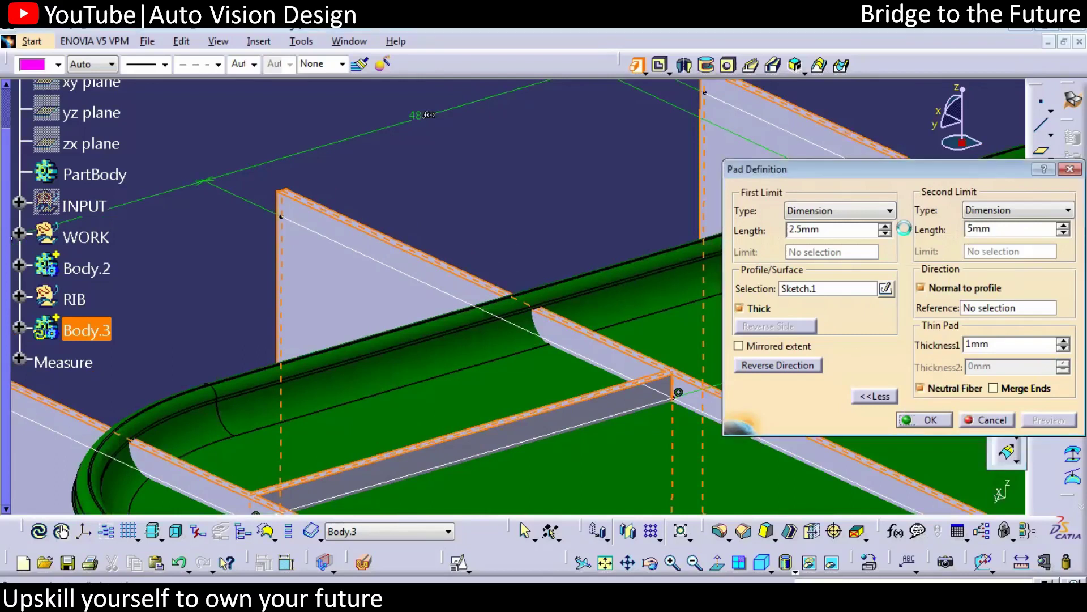
middle_drag(587, 228, 629, 171)
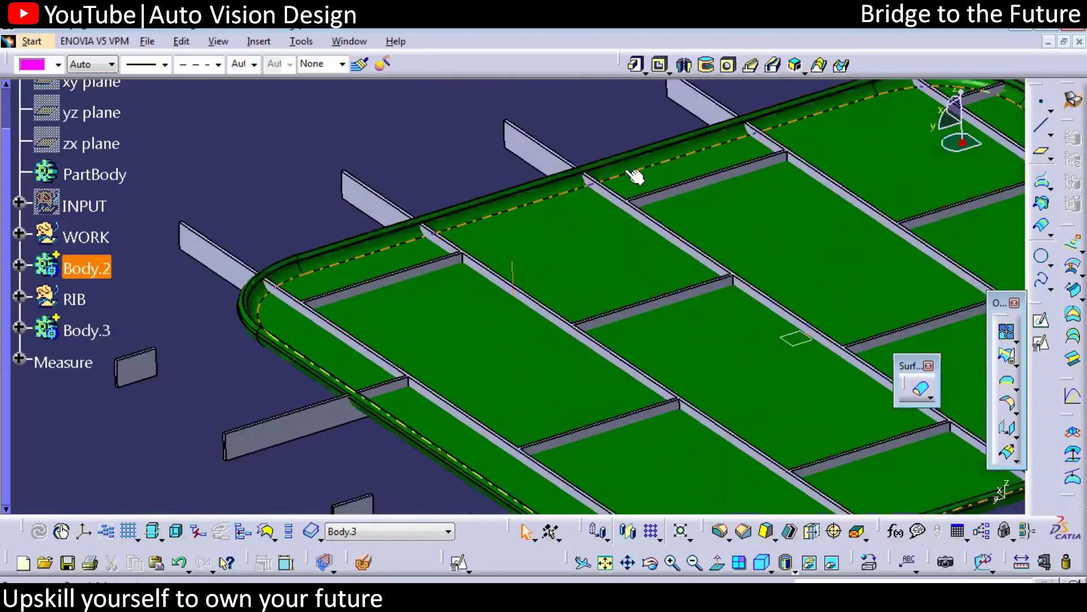
middle_drag(500, 250, 471, 252)
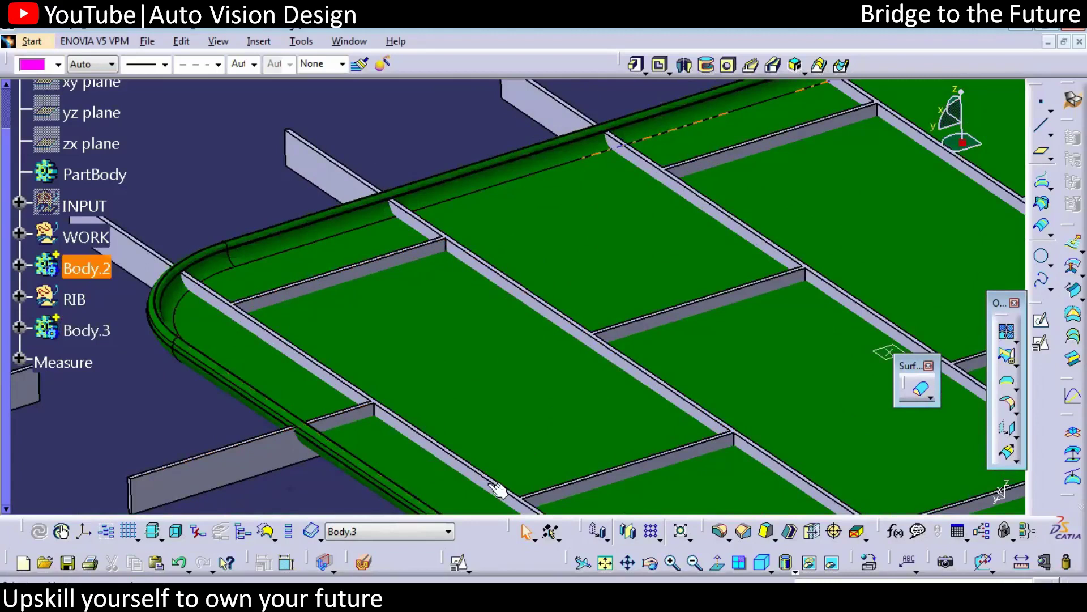
middle_drag(603, 347, 513, 382)
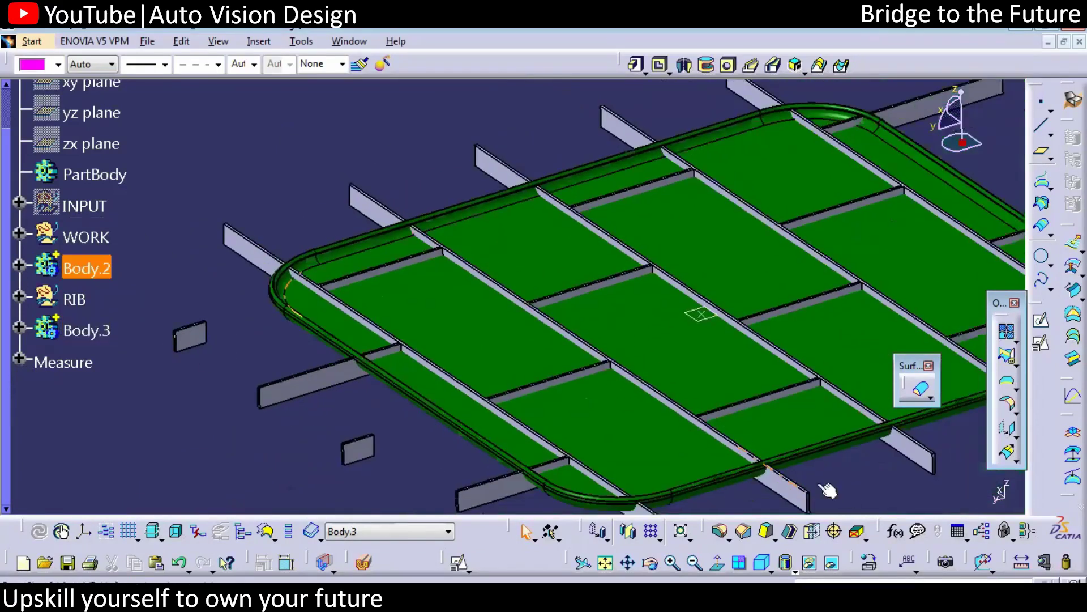
Start a 0.5-degree Draft on the ribs with their top face as neutral element, using selection by neutral face.
click(761, 529)
click(842, 303)
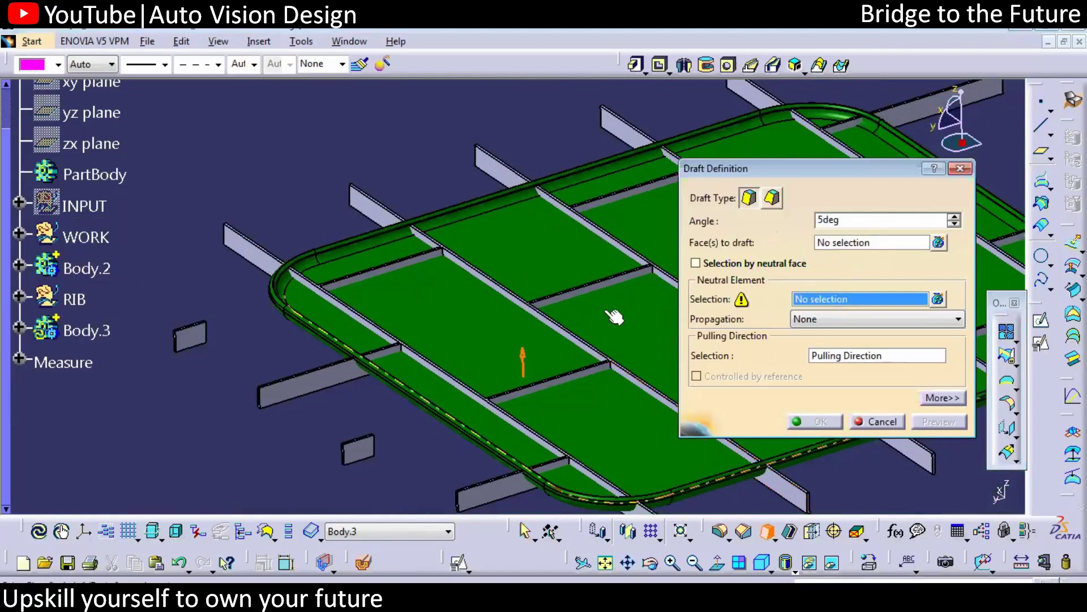
middle_drag(599, 315, 591, 382)
middle_drag(439, 385, 467, 340)
middle_drag(546, 331, 595, 238)
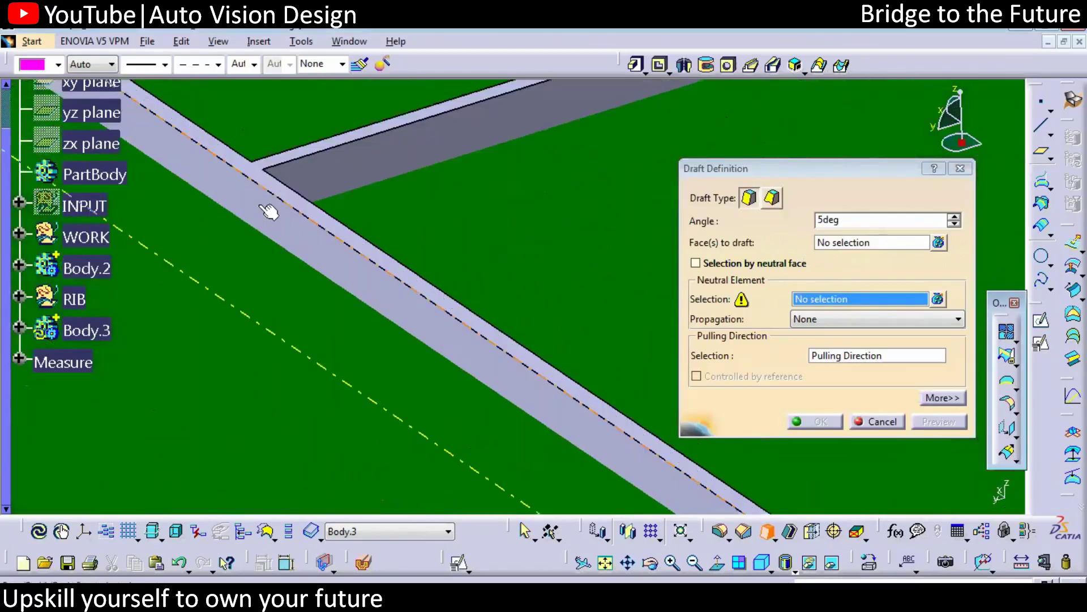
click(239, 160)
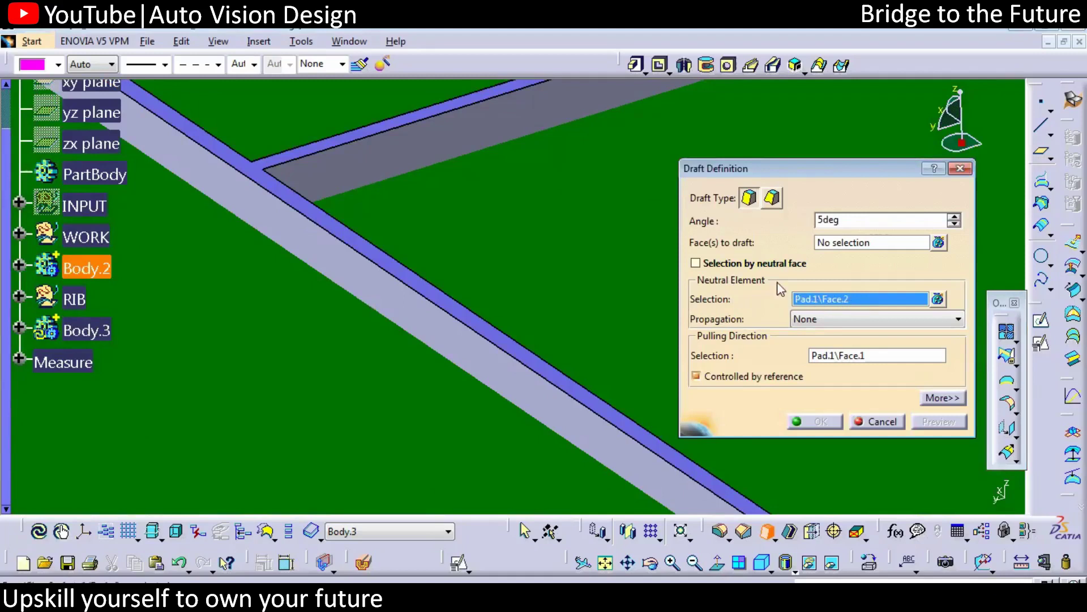
click(739, 264)
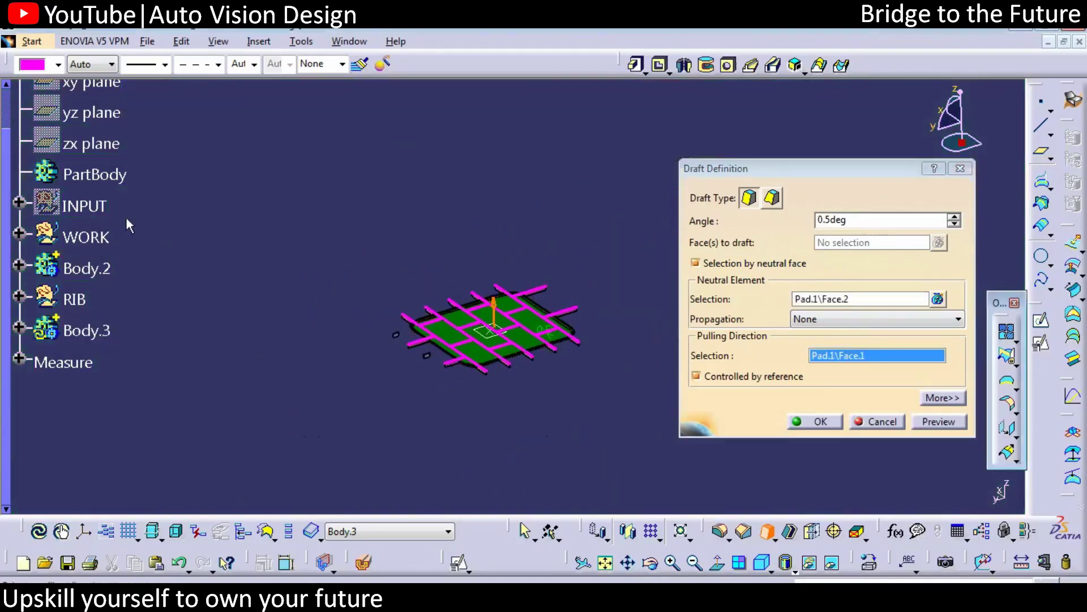
Use the vertical line Split.2 from the re-shown INPUT set as the pulling direction and create the rib draft.
click(19, 204)
right_click(79, 98)
click(122, 144)
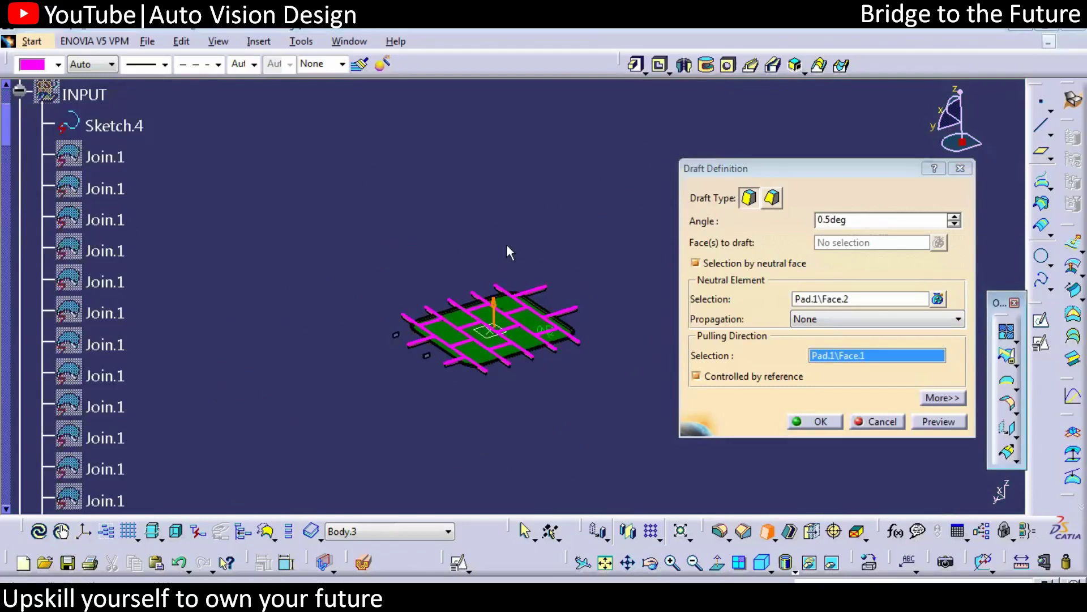
middle_drag(519, 311, 519, 164)
click(526, 220)
click(944, 422)
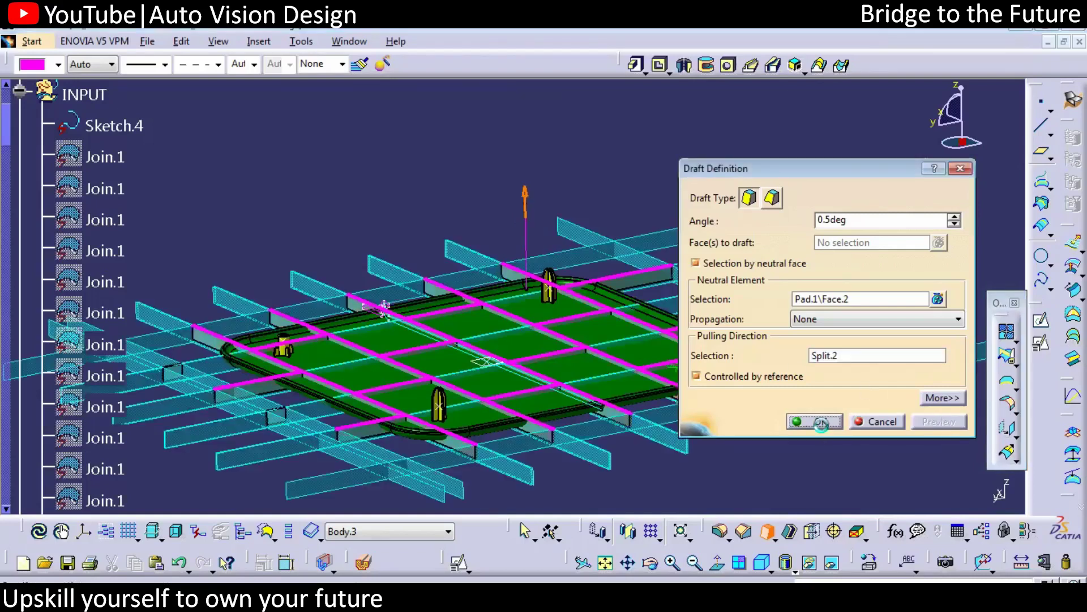
click(821, 422)
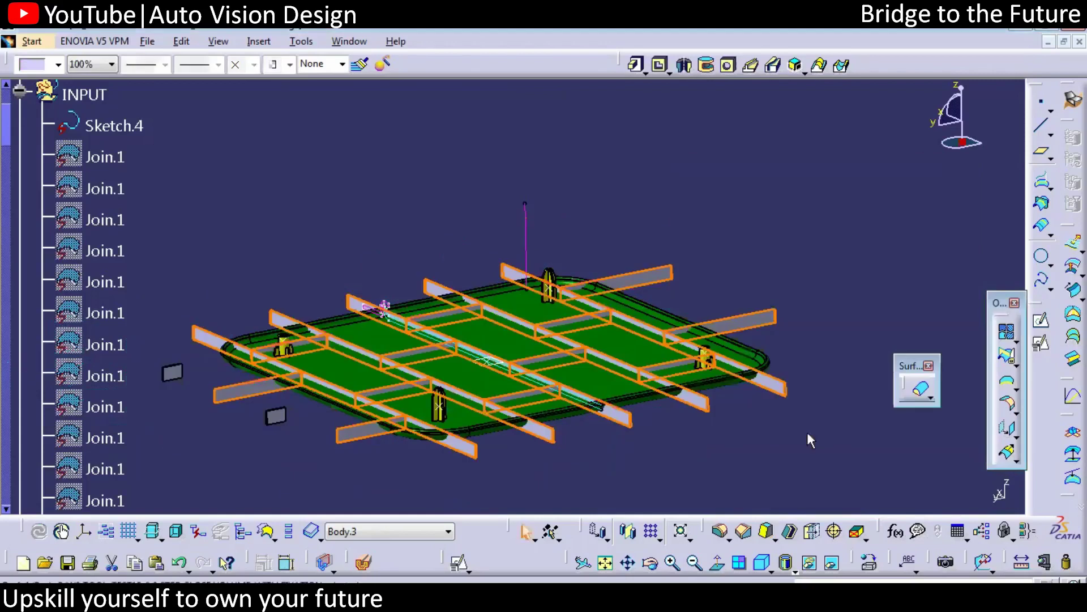
Hide the INPUT set and colour the draft feature of the ribs in Body.3 yellow.
click(19, 92)
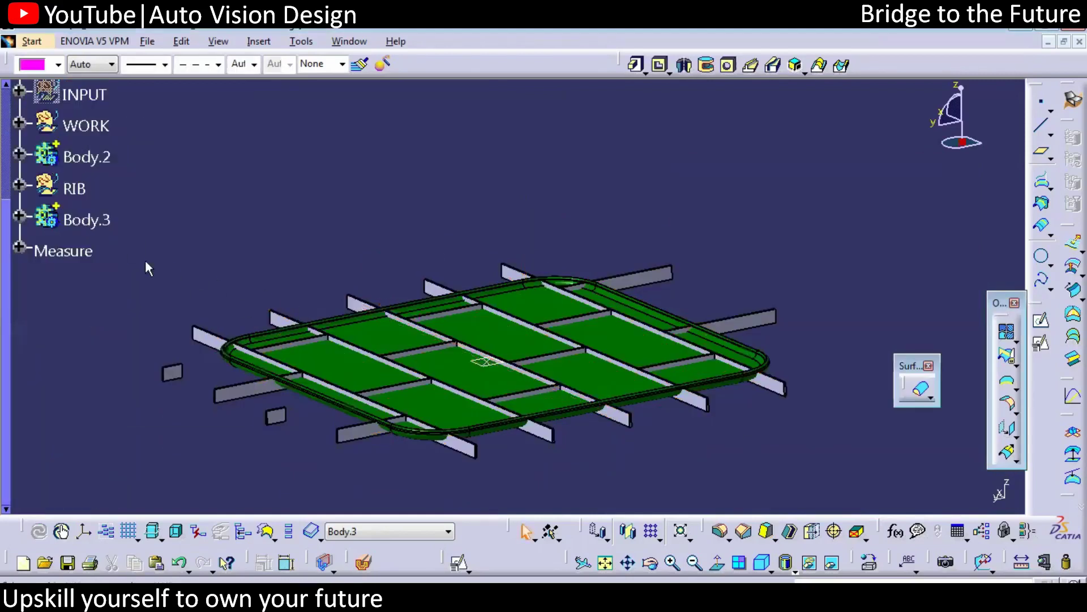
click(19, 216)
click(108, 312)
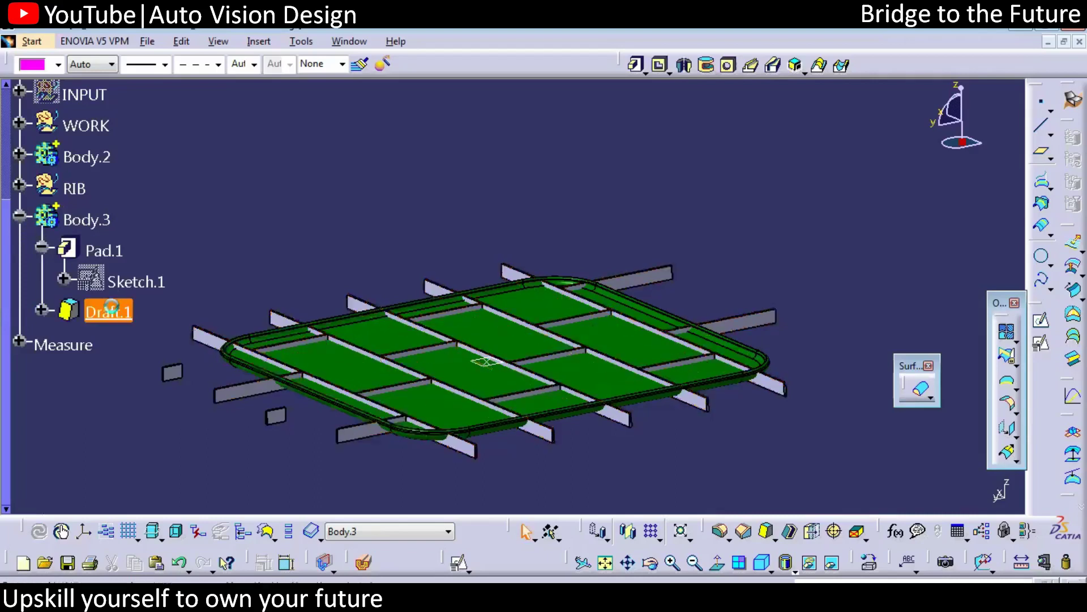
click(57, 65)
click(39, 250)
click(485, 132)
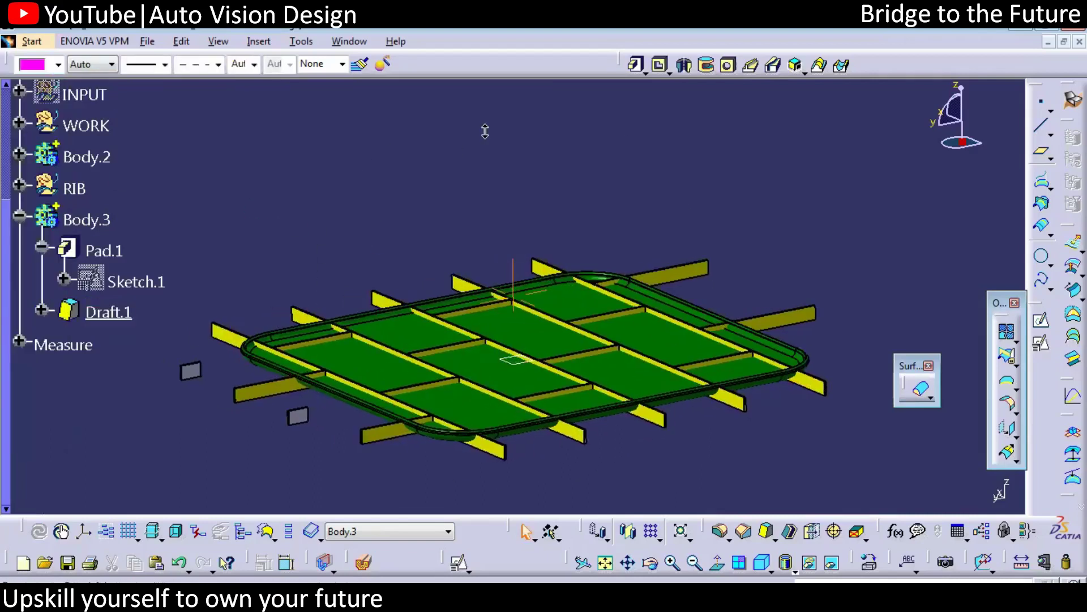
middle_drag(484, 132, 566, 356)
double_click(125, 310)
middle_drag(293, 250, 685, 425)
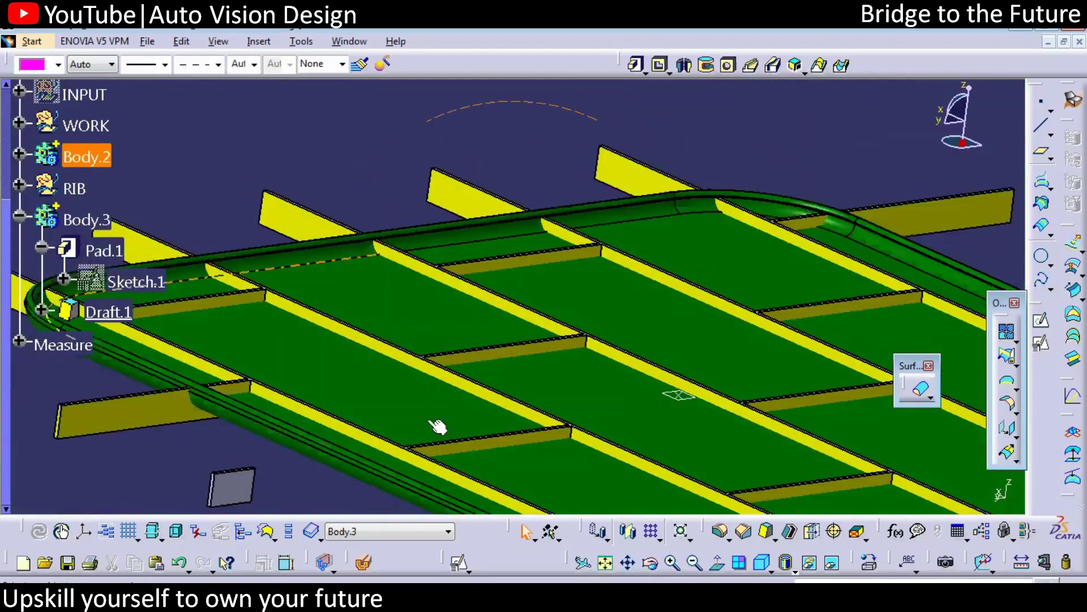
middle_drag(551, 327, 542, 362)
click(61, 252)
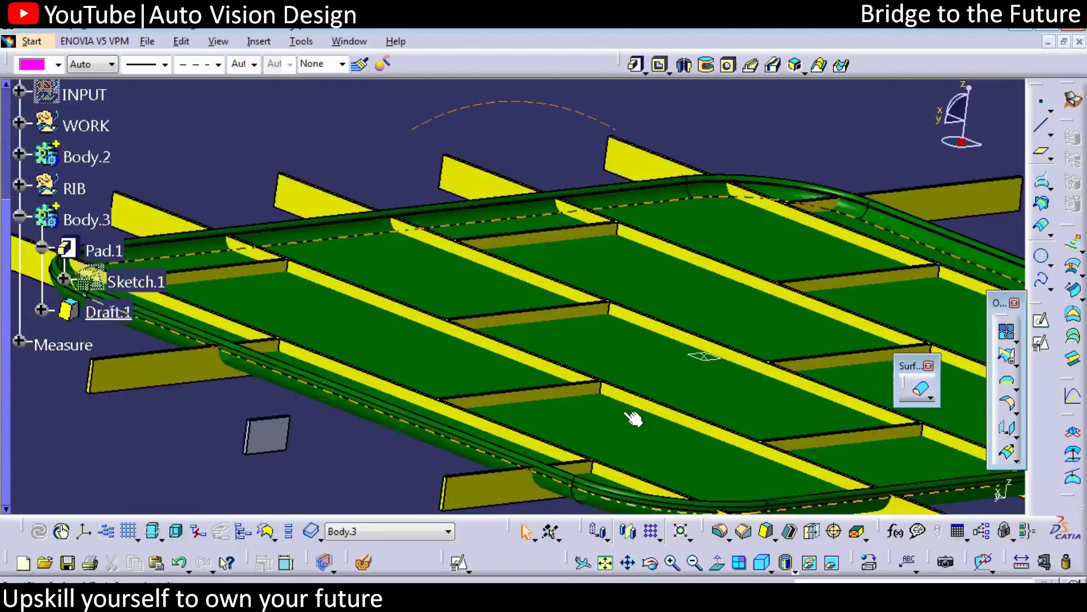
middle_drag(746, 439, 712, 340)
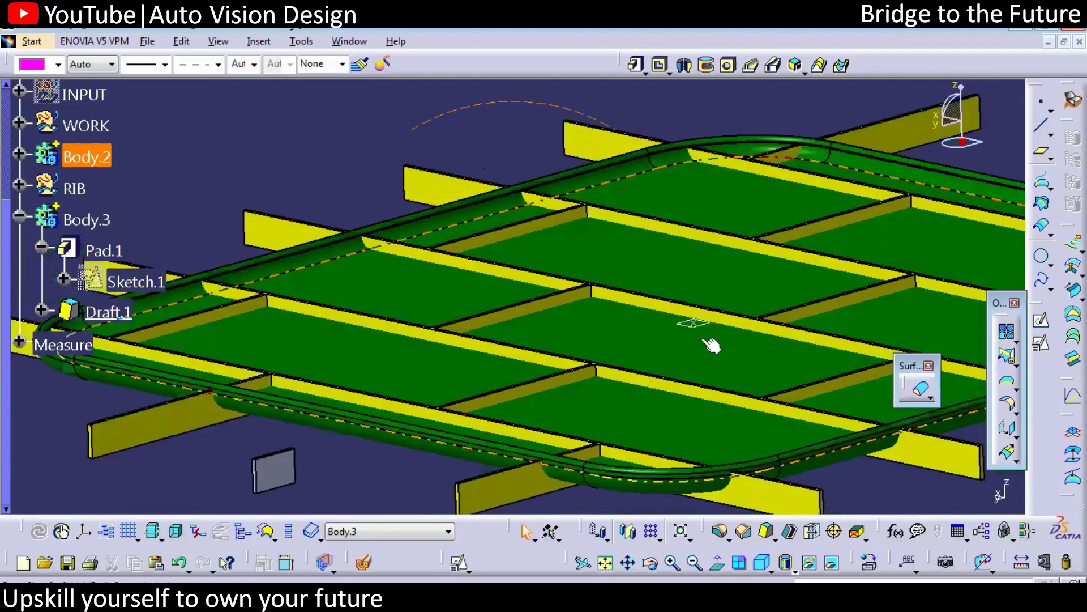
Make Pad.1 the in-work object, reopen its definition and set the second limit length to 0 mm.
click(102, 250)
right_click(102, 250)
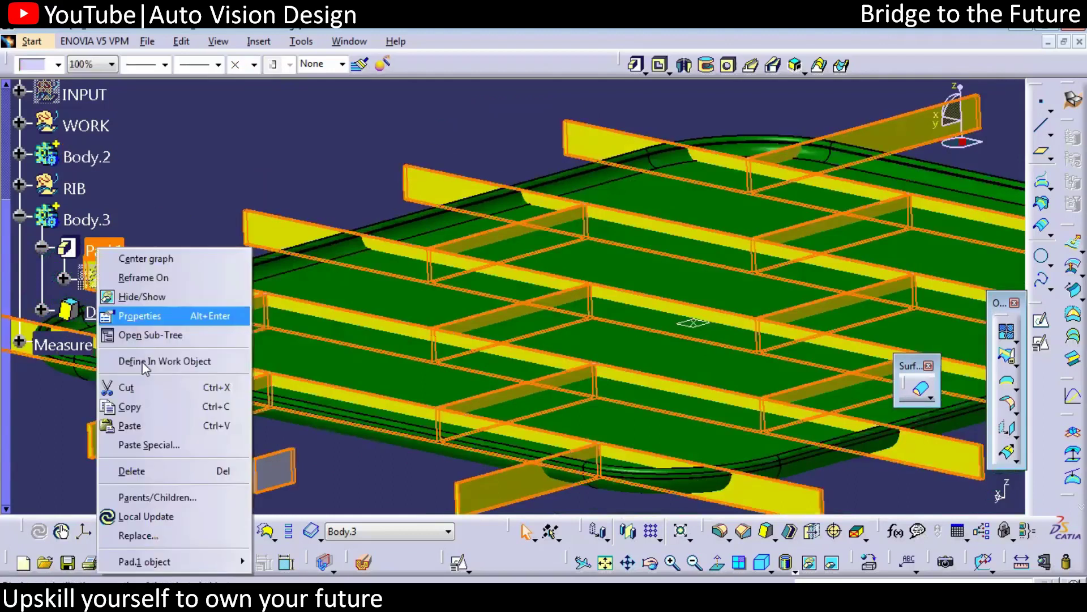
click(161, 212)
click(112, 252)
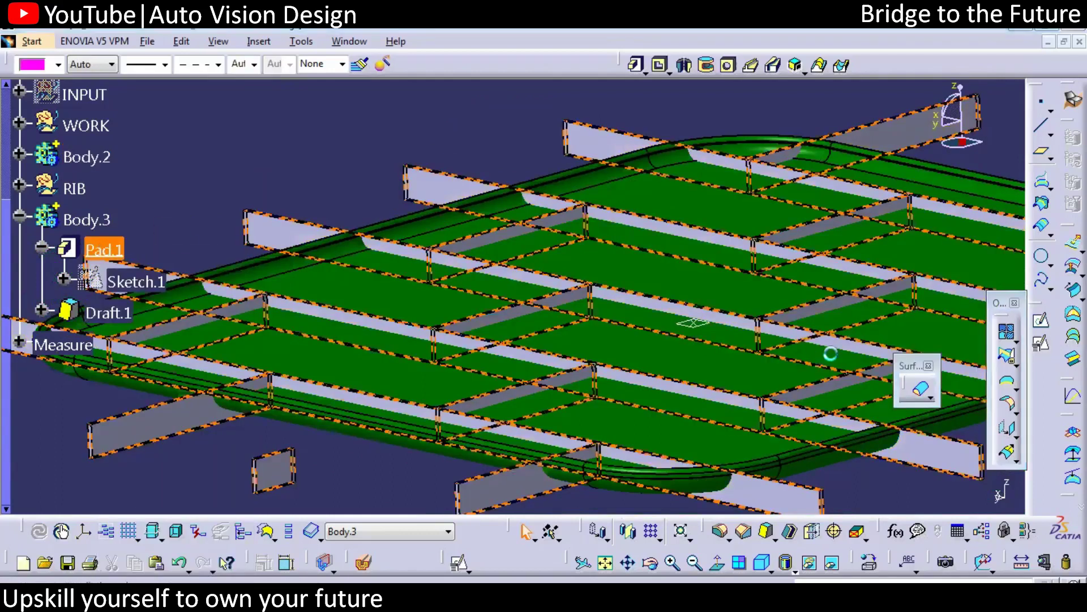
double_click(1003, 231)
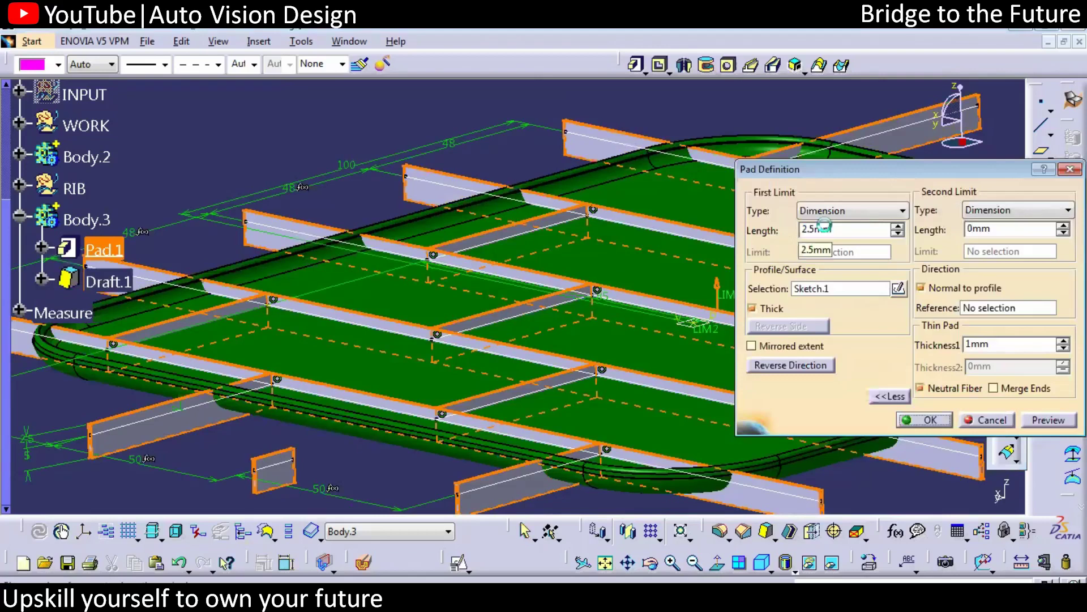
click(323, 456)
middle_drag(339, 357, 422, 243)
middle_drag(566, 327, 549, 372)
Hide Body.2, reopen the rib draft and remove its current neutral element.
right_click(65, 154)
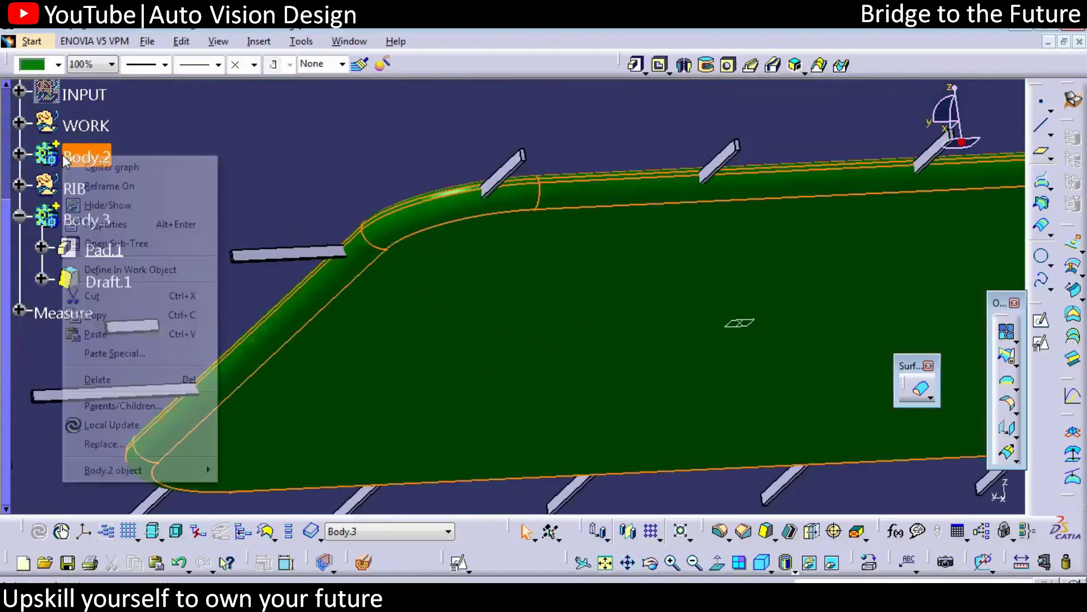
click(170, 198)
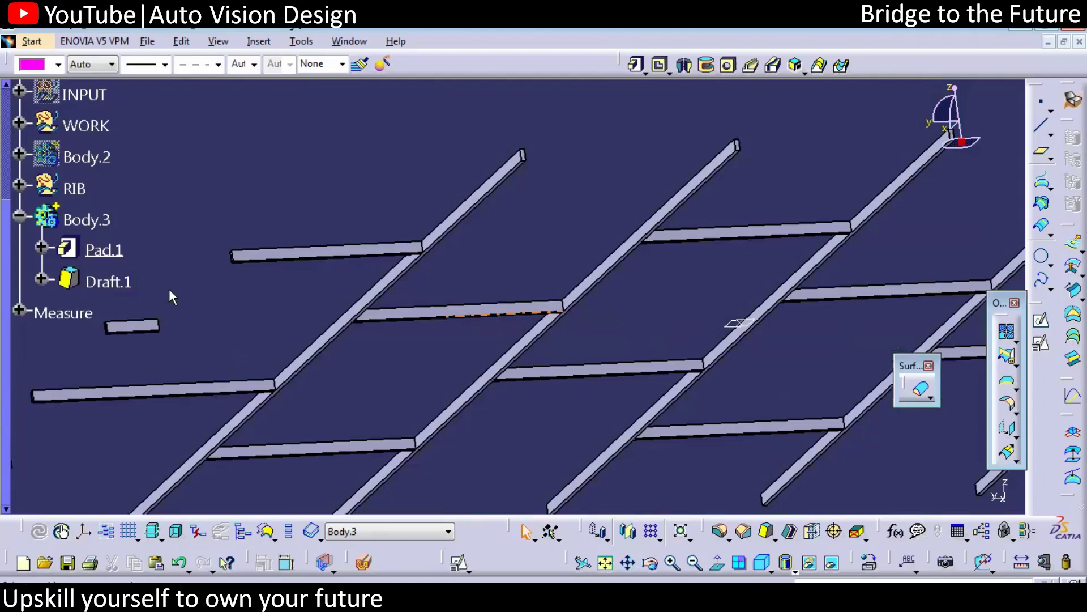
double_click(107, 281)
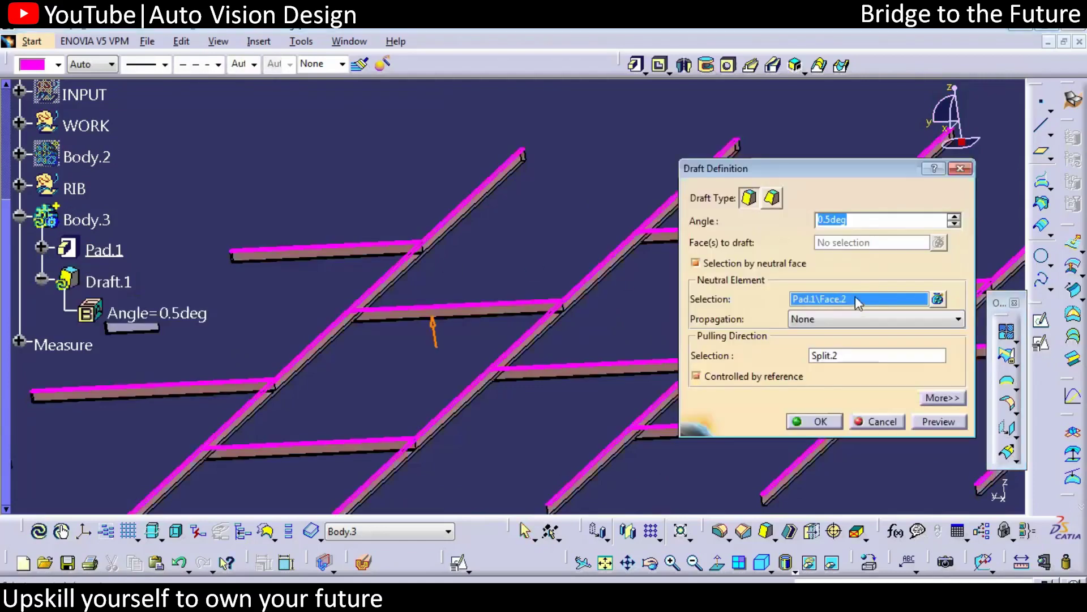
click(937, 300)
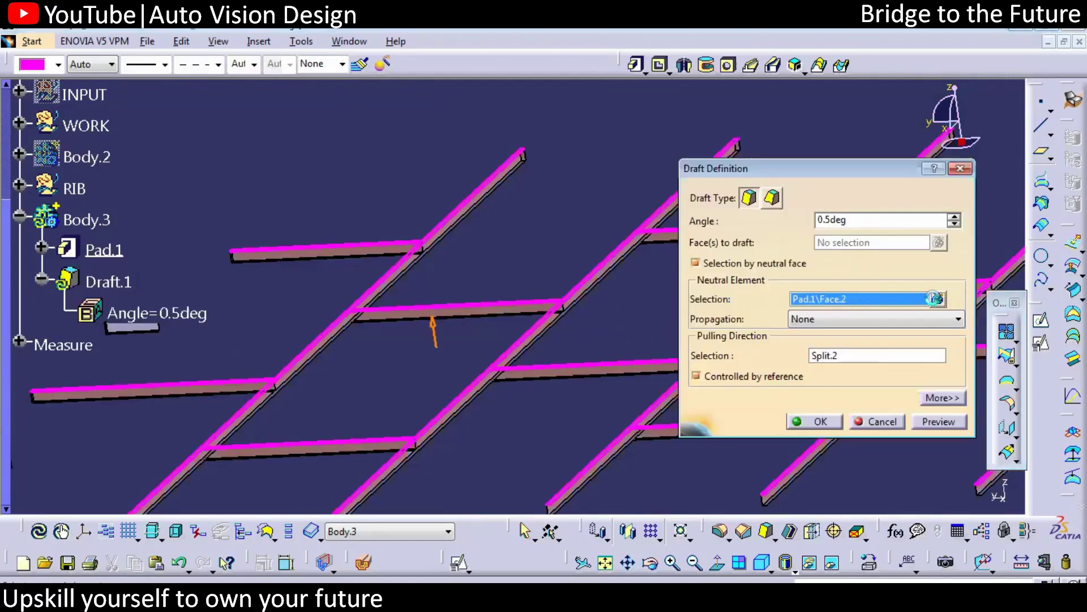
click(935, 298)
click(821, 331)
Choose the ribs' face opposite the removed one as the draft's neutral element, preview the result and apply it.
ctrl+middle_drag(560, 363, 339, 318)
ctrl+middle_drag(432, 219, 378, 211)
click(378, 210)
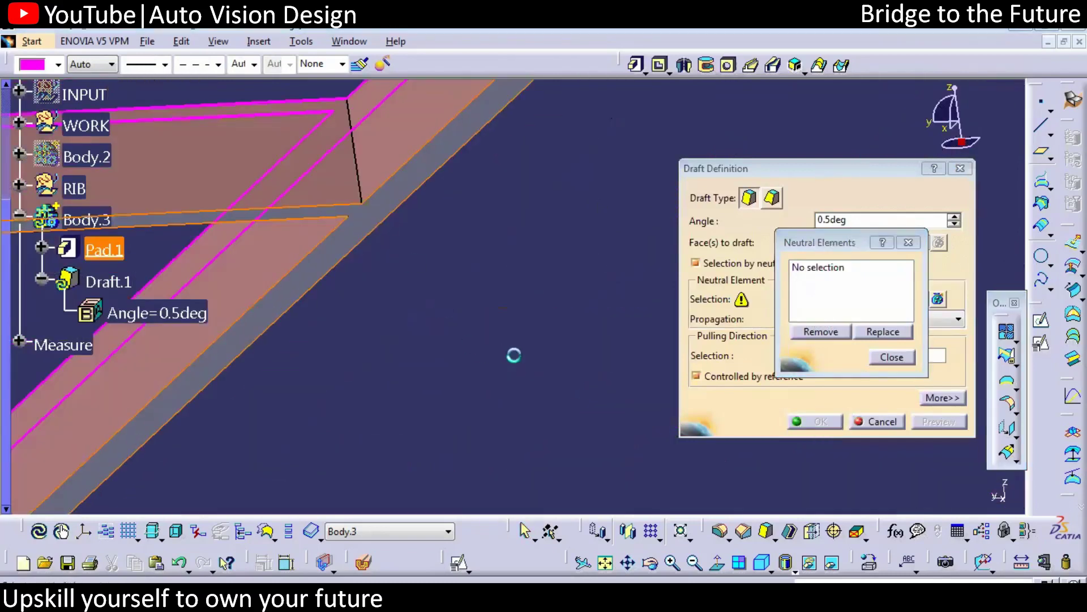
click(892, 357)
click(938, 424)
middle_drag(438, 284, 434, 254)
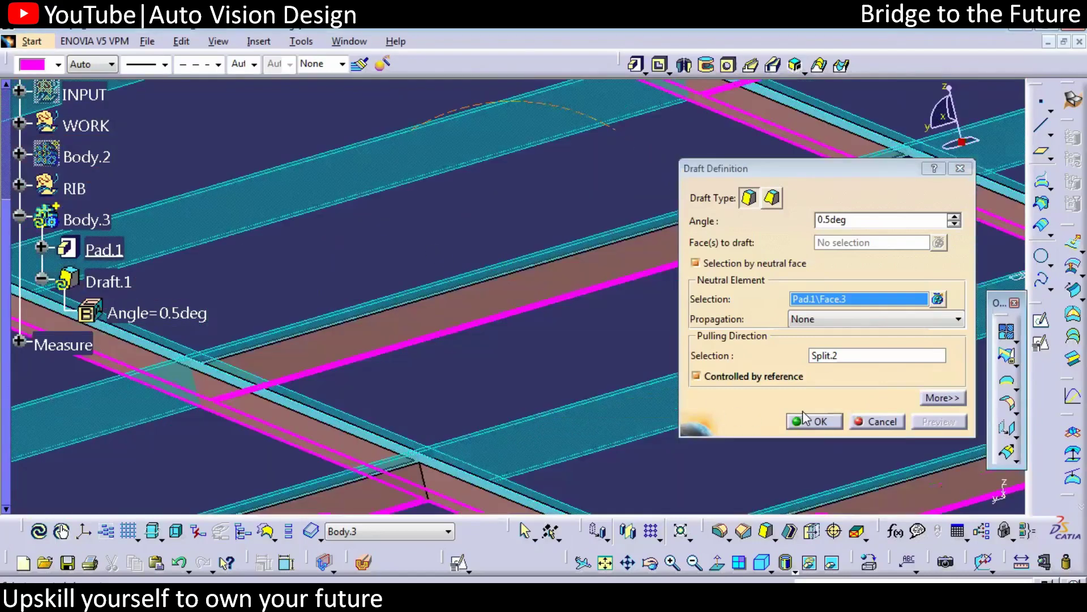
click(809, 422)
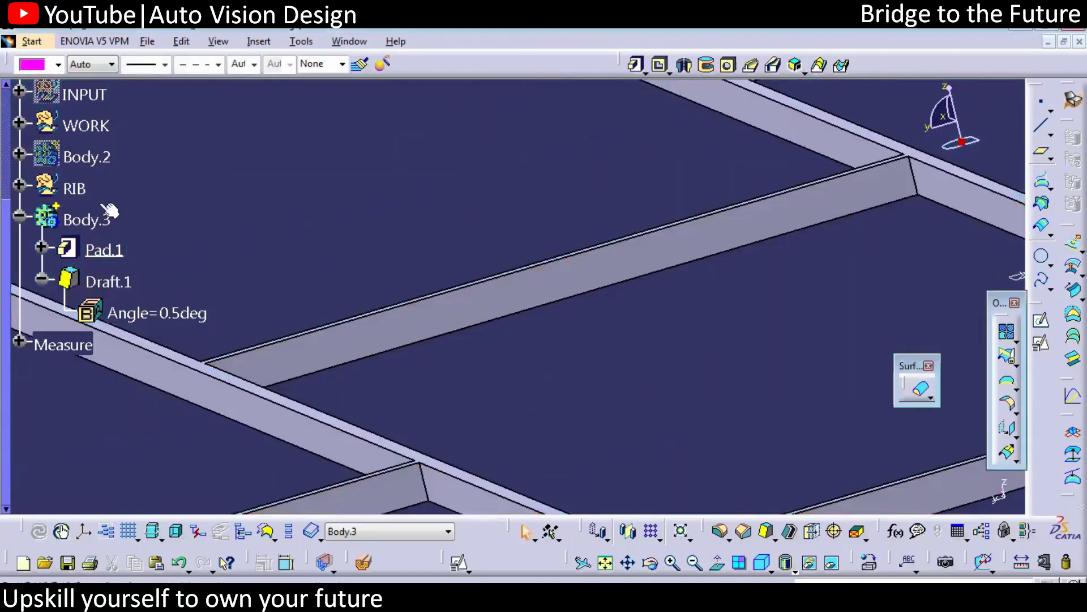
Show Body.2 again so the plate is displayed together with the ribs.
right_click(85, 158)
click(132, 209)
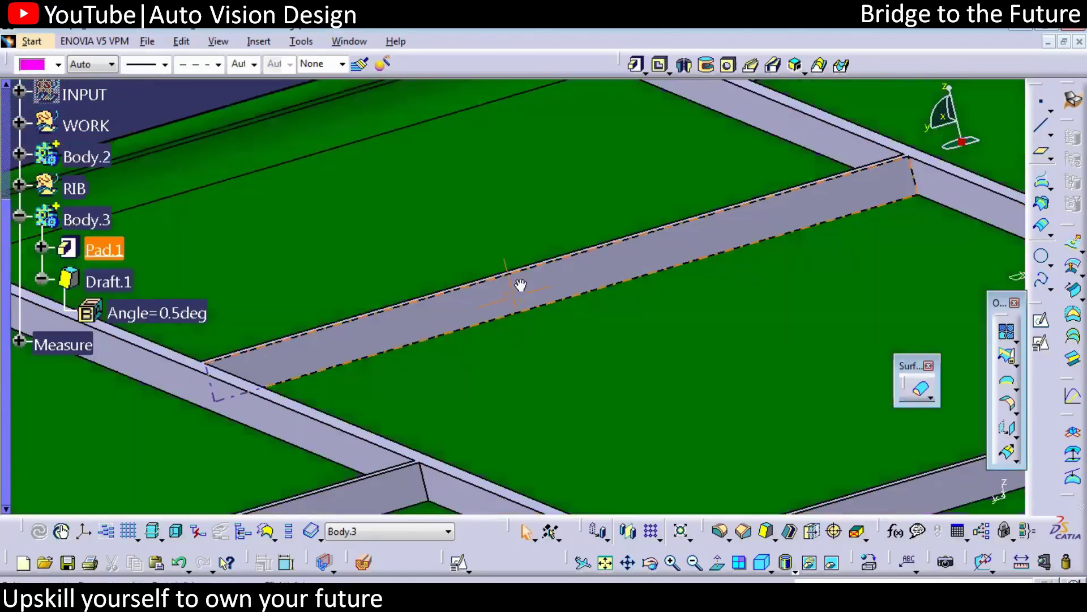
middle_drag(601, 388, 617, 453)
Colour the rib draft purple and define Draft.1 as the in-work object.
click(66, 278)
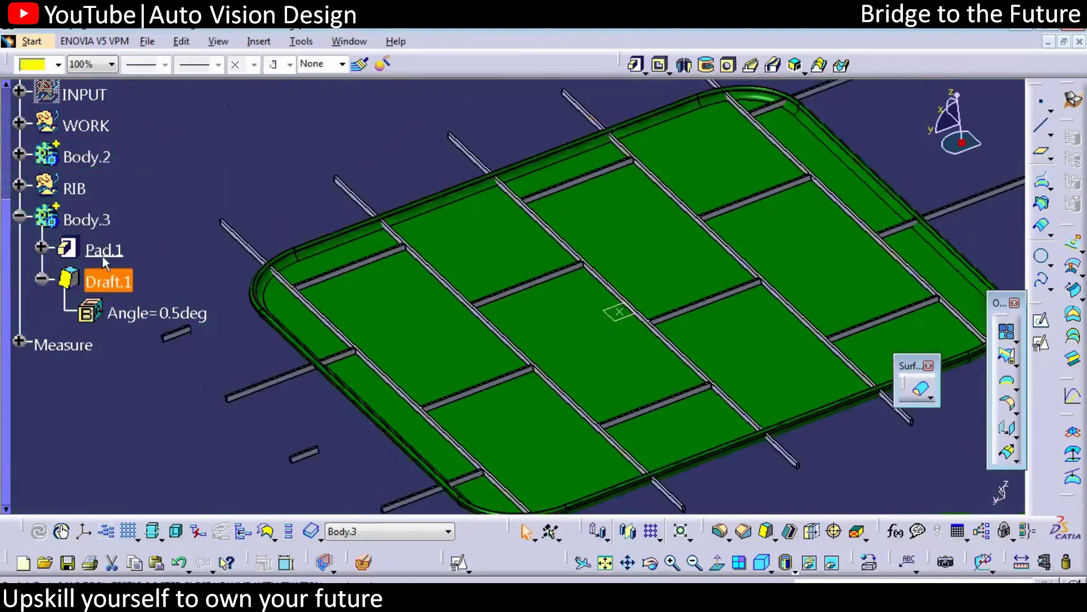
click(57, 66)
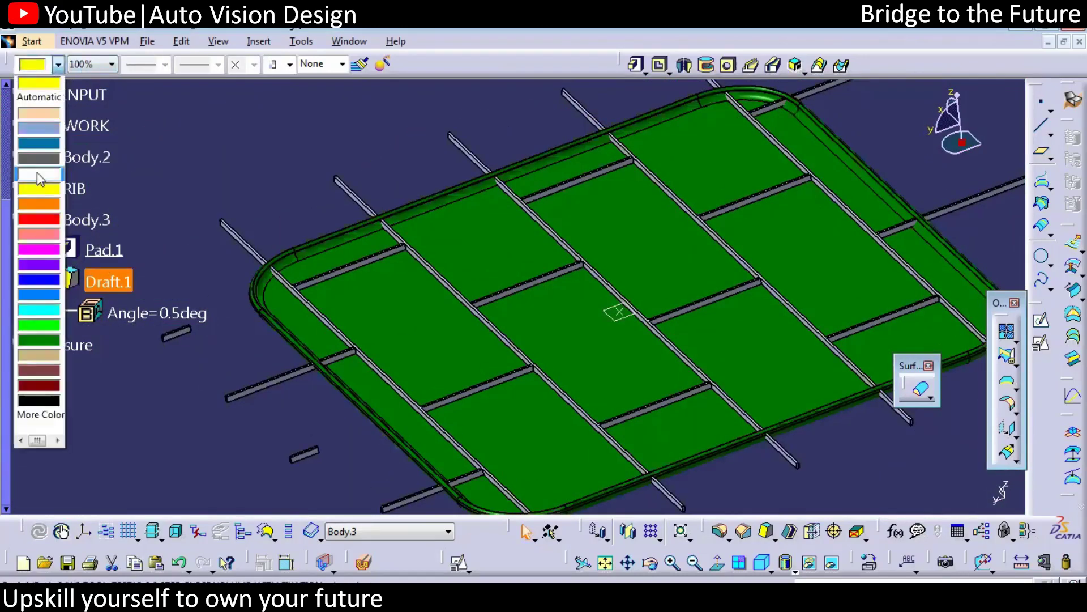
click(34, 265)
click(209, 194)
click(107, 281)
right_click(111, 281)
click(156, 381)
Examine the drafted ribs across the plate and their ends overhanging the rim.
middle_drag(408, 296, 494, 331)
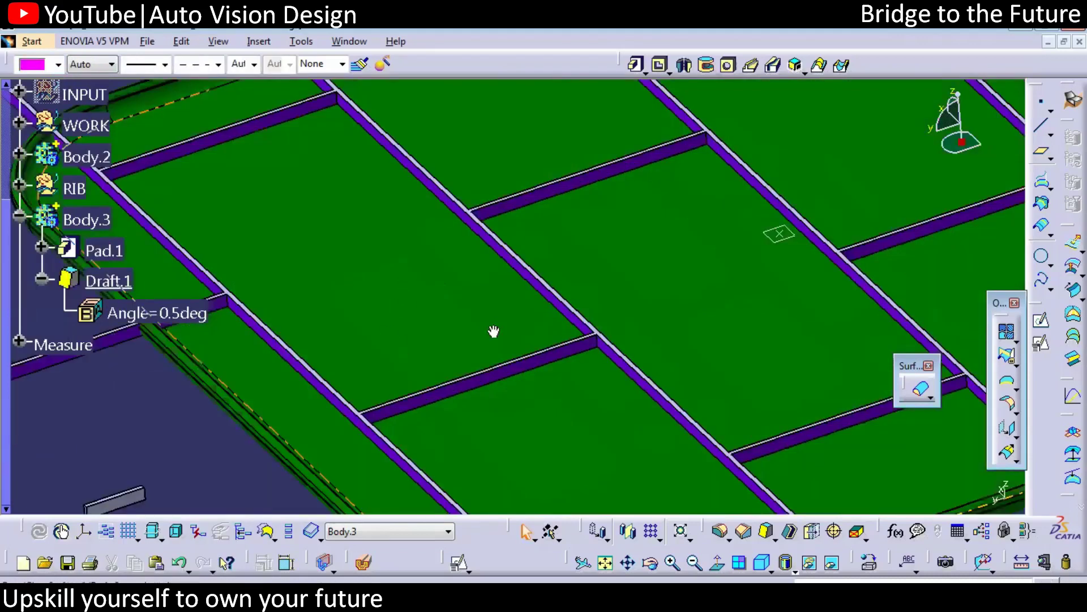
middle_drag(496, 273, 521, 301)
middle_drag(461, 342, 364, 494)
scroll(708, 274, up, 5)
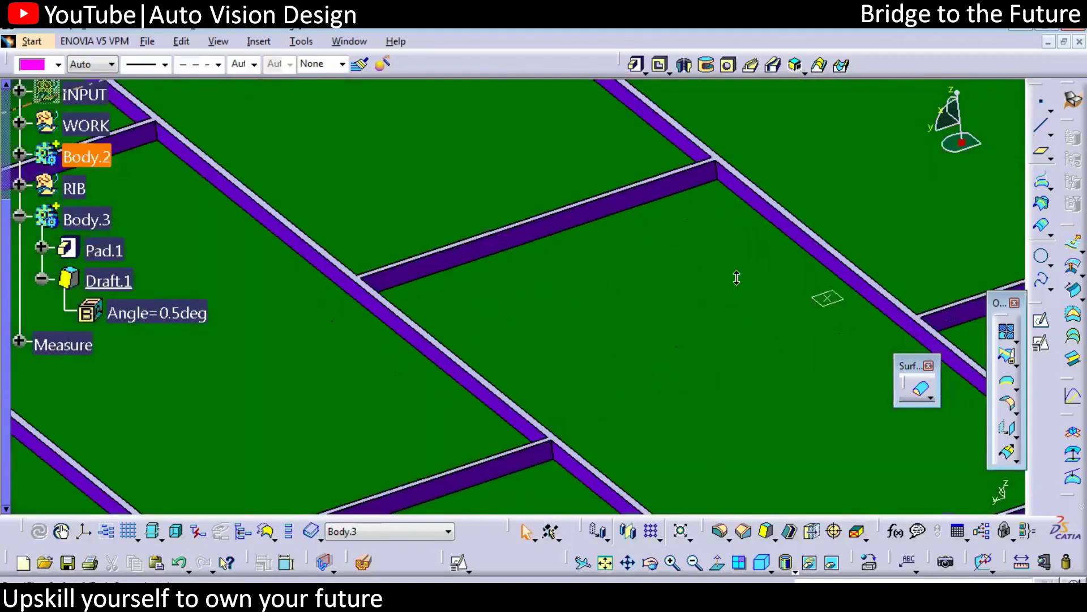
middle_drag(537, 291, 403, 358)
middle_drag(269, 378, 443, 296)
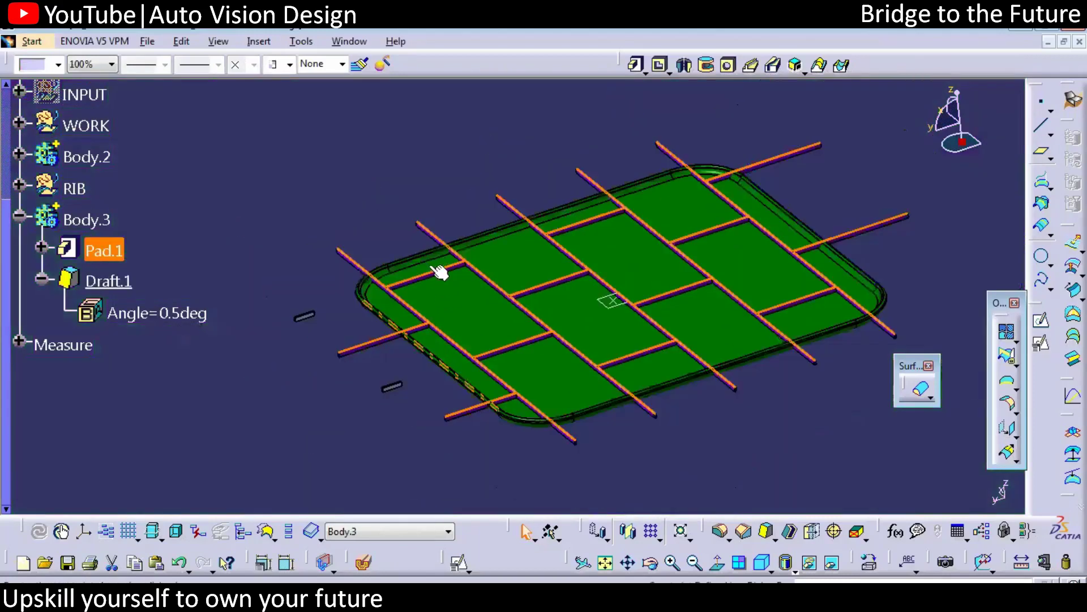
middle_drag(399, 381, 486, 348)
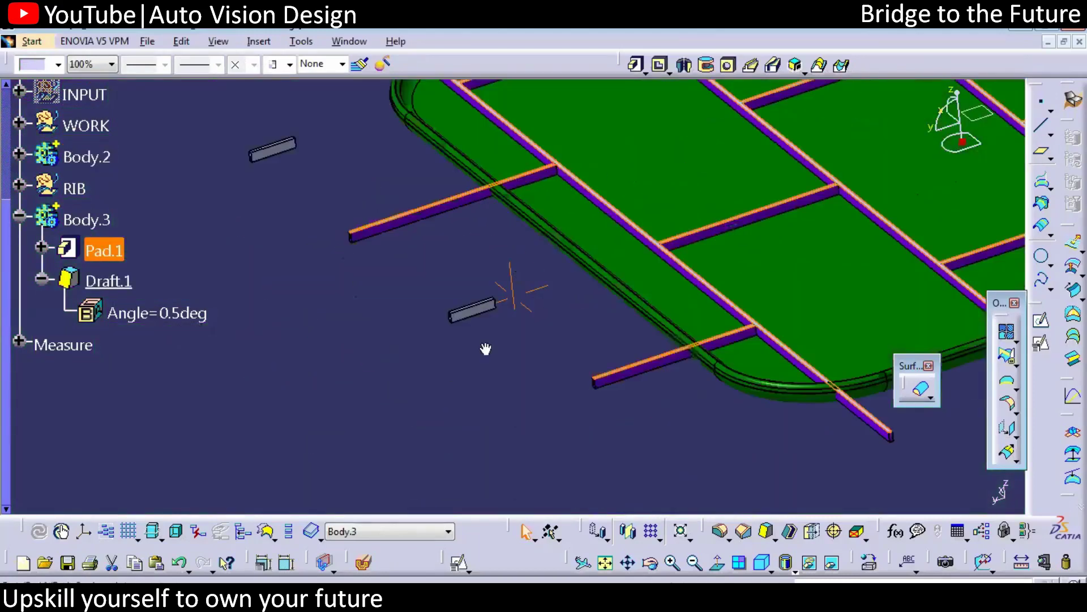
middle_drag(350, 435, 377, 405)
middle_drag(598, 327, 504, 390)
middle_drag(502, 389, 265, 395)
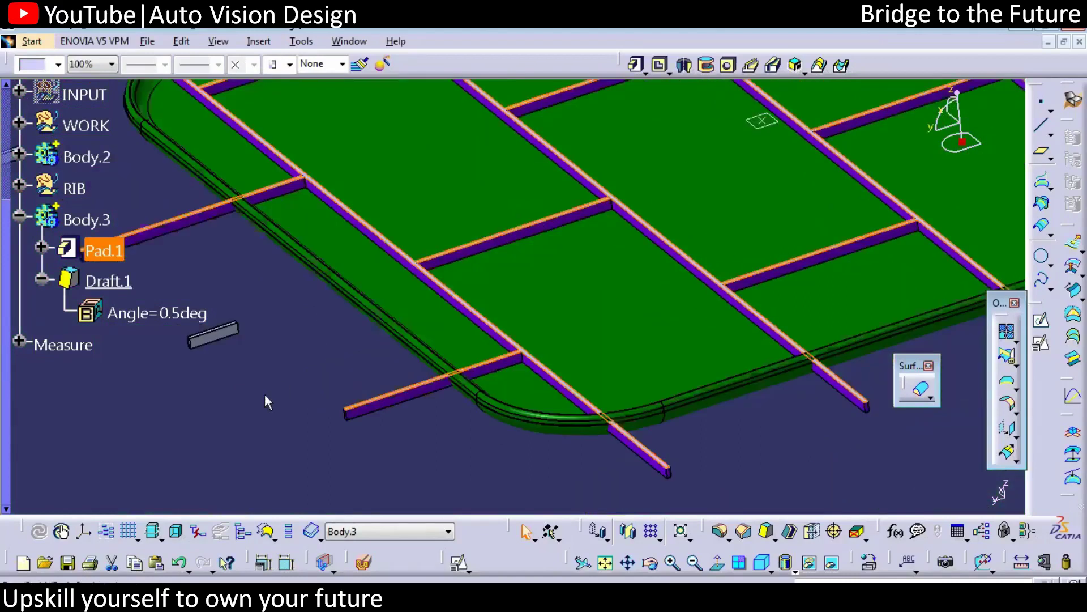
middle_drag(602, 291, 573, 415)
middle_drag(675, 293, 599, 383)
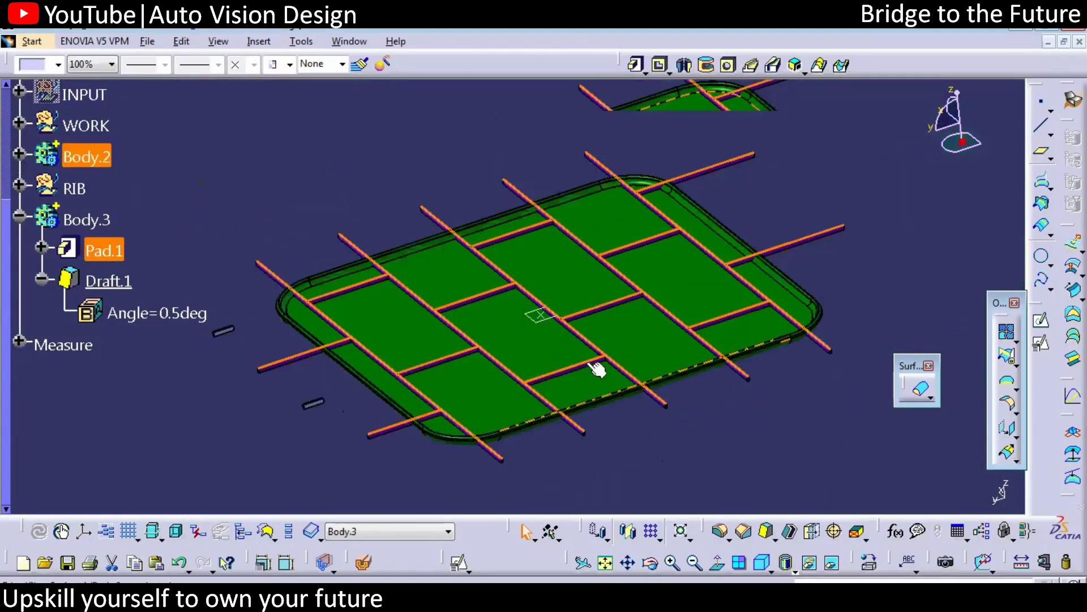
mouse_move(626, 340)
middle_down()
mouse_move(657, 294)
mouse_move(642, 343)
middle_up()
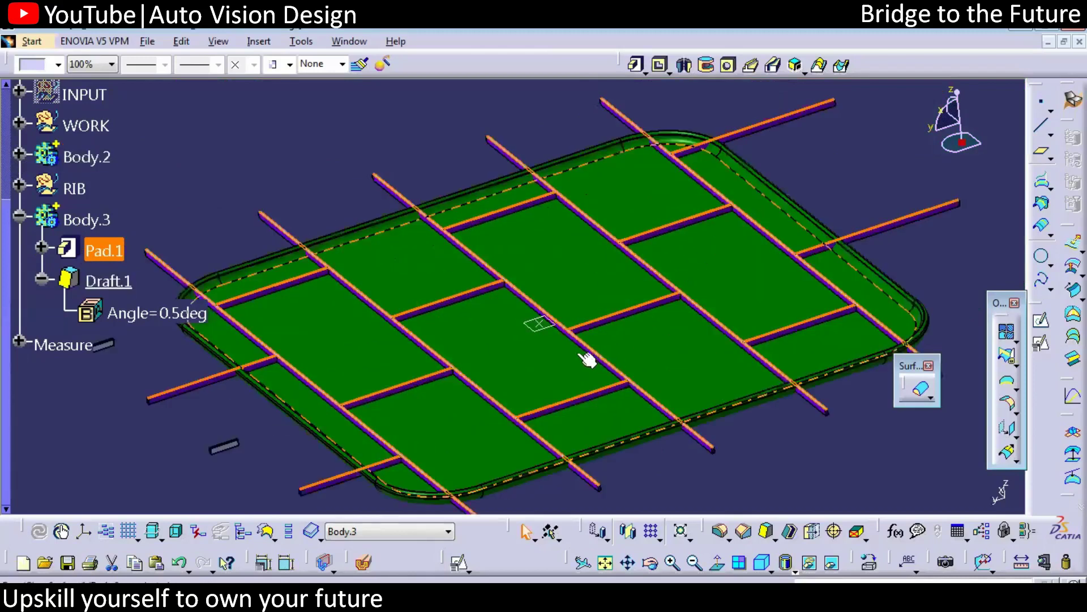
Start a Union Trim of the rib body Body.3 with the plate body Body.2.
click(267, 182)
click(87, 158)
click(192, 165)
right_click(94, 223)
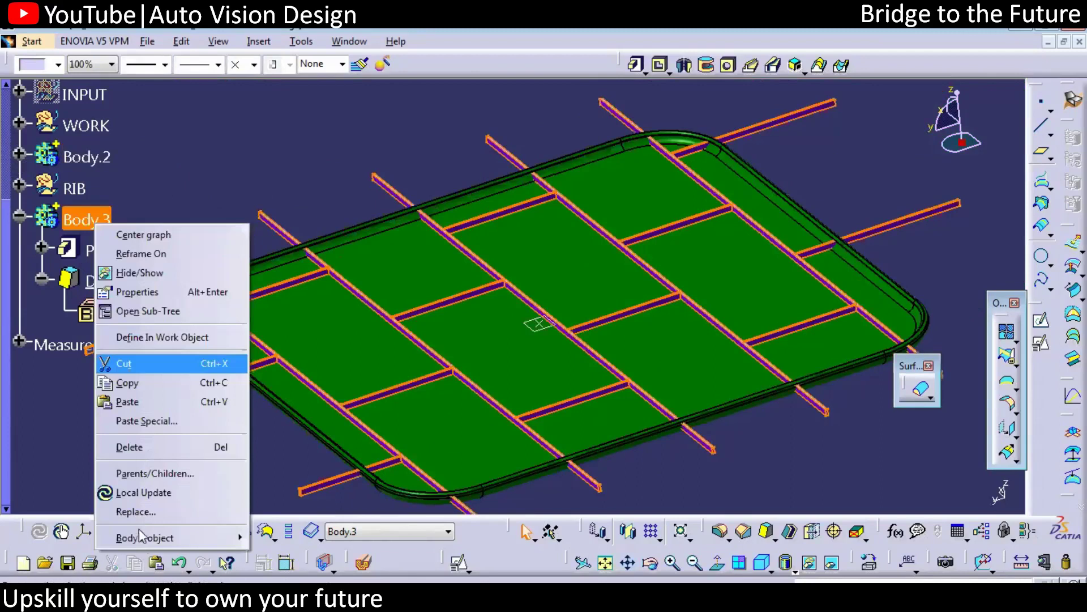
mouse_move(146, 540)
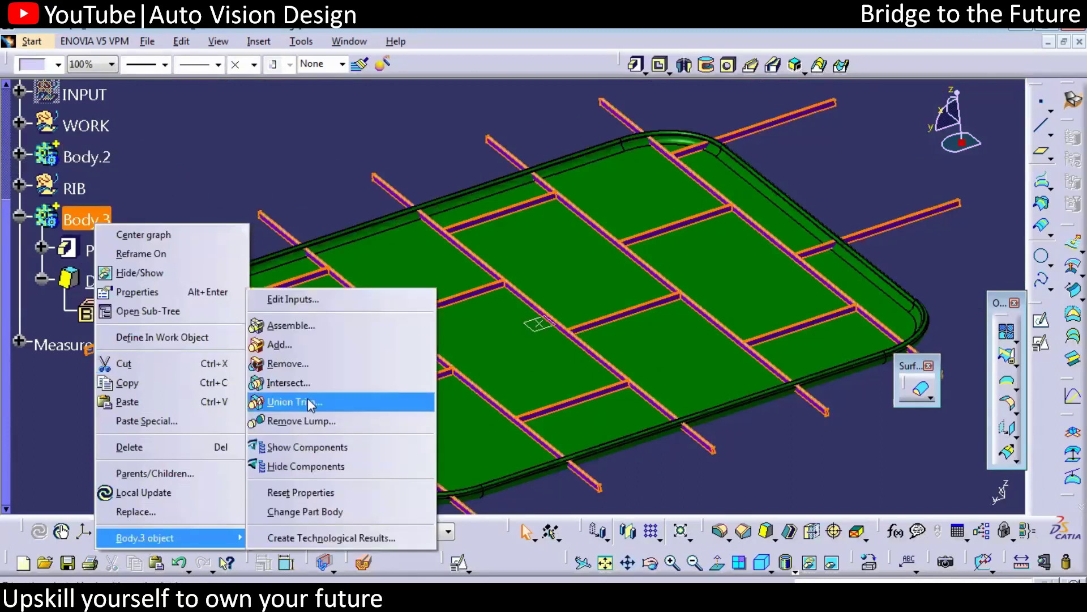
click(310, 403)
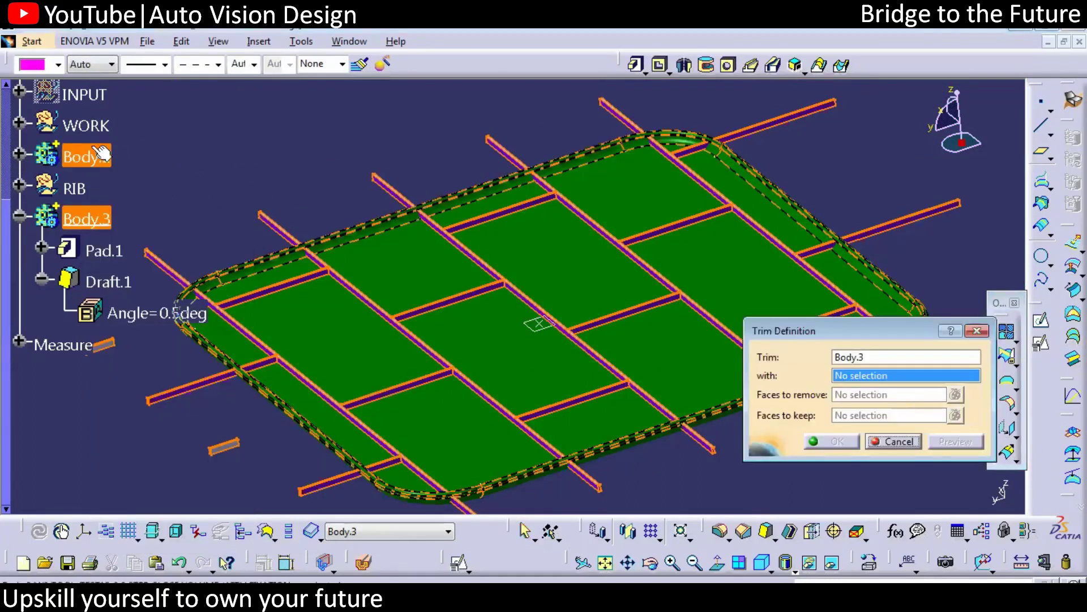
click(92, 157)
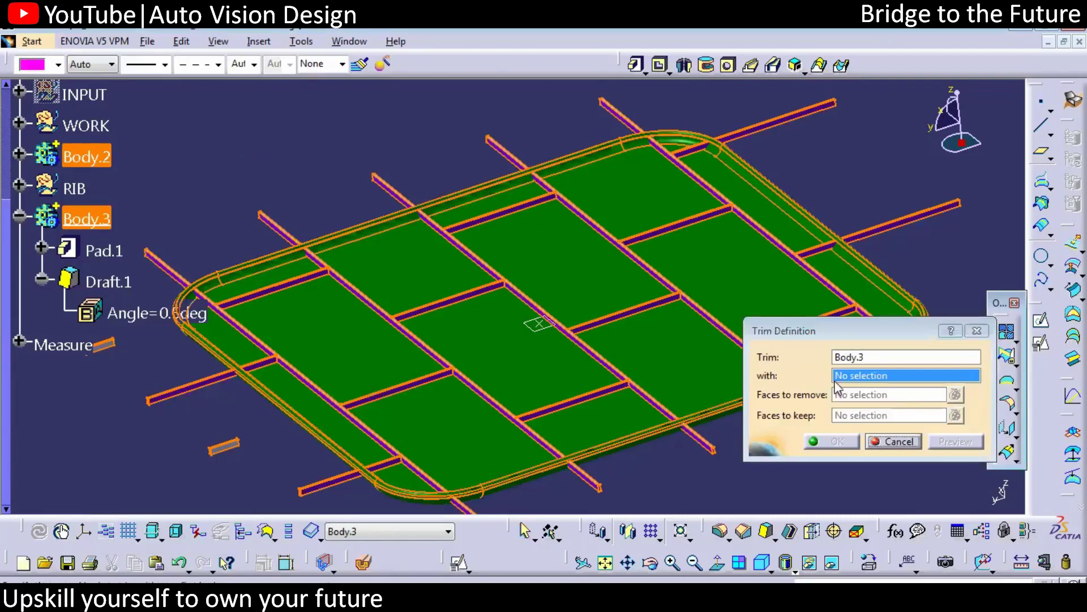
Set a rib face inside the plate as the face to keep, preview and apply the trim, and inspect the trimmed ribs.
click(854, 419)
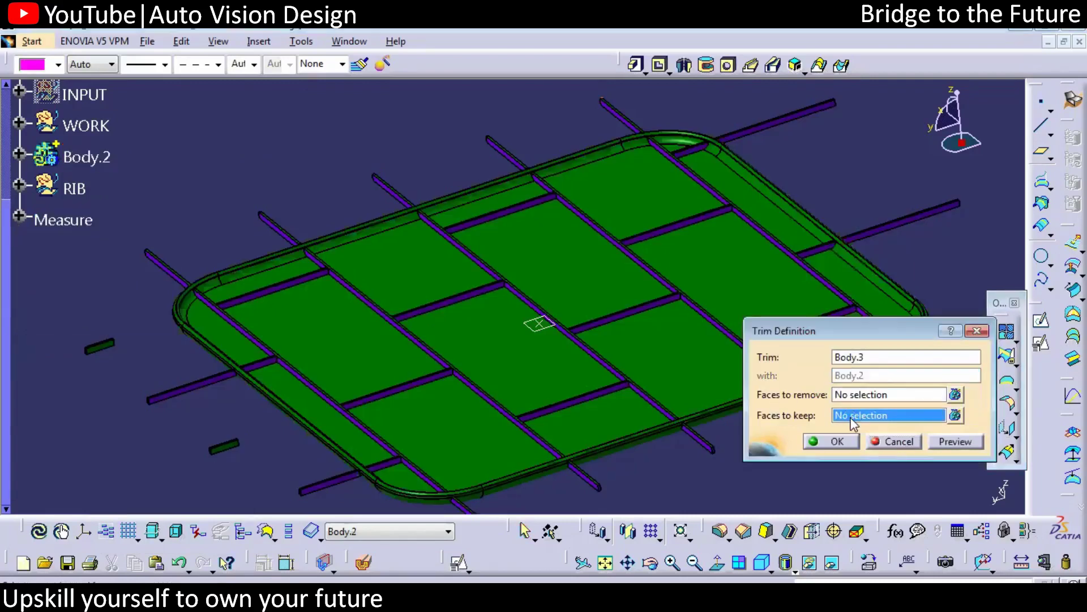
ctrl+middle_drag(640, 379, 538, 272)
click(452, 278)
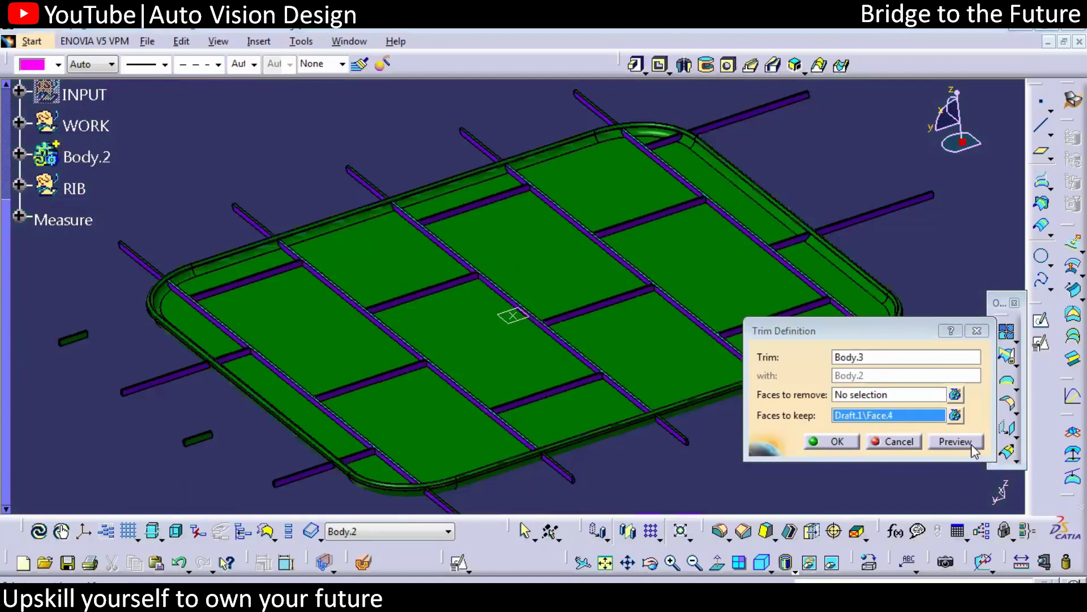
click(971, 444)
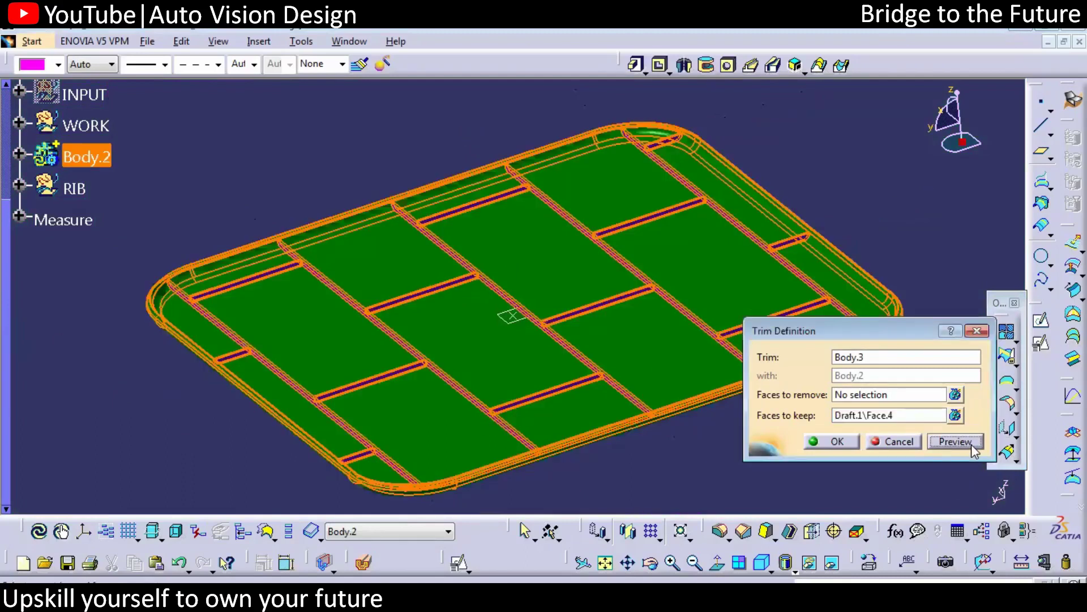
click(847, 444)
ctrl+middle_drag(777, 447, 697, 476)
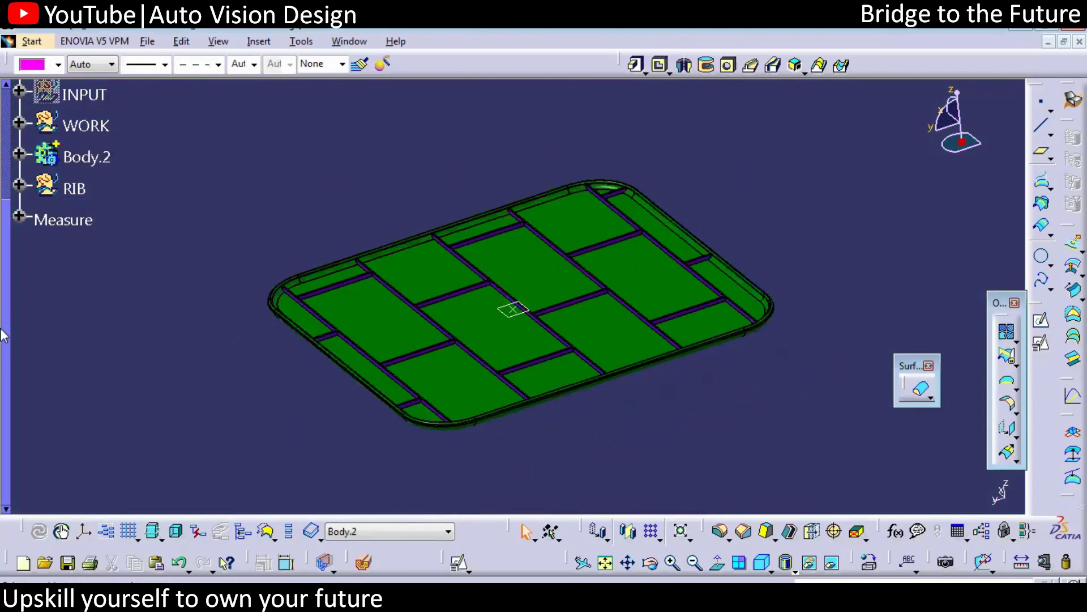
middle_drag(548, 415, 534, 348)
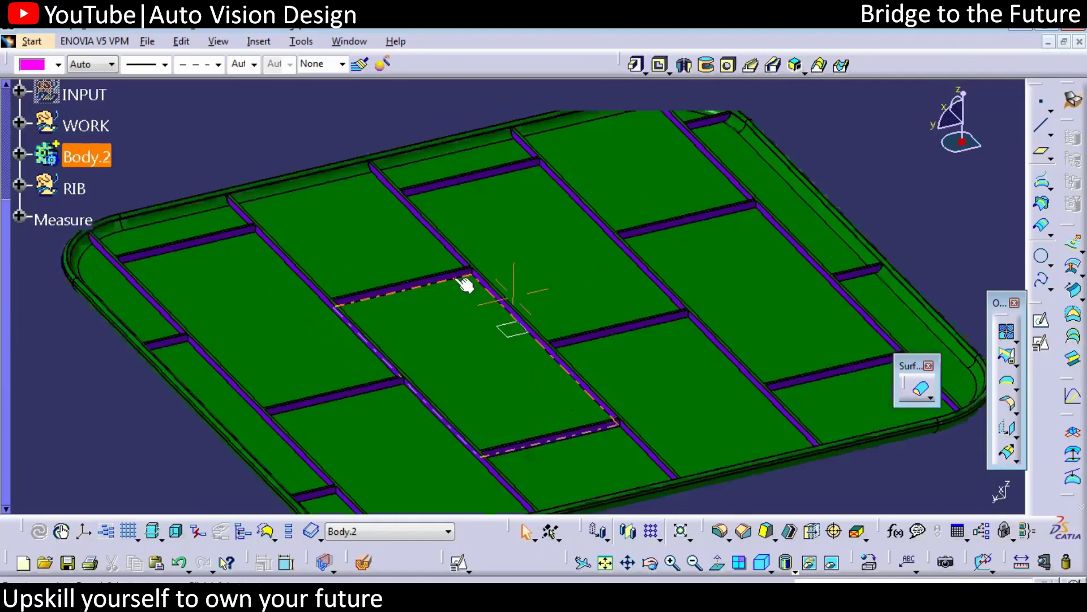
ctrl+middle_drag(464, 283, 438, 253)
ctrl+middle_drag(481, 300, 464, 434)
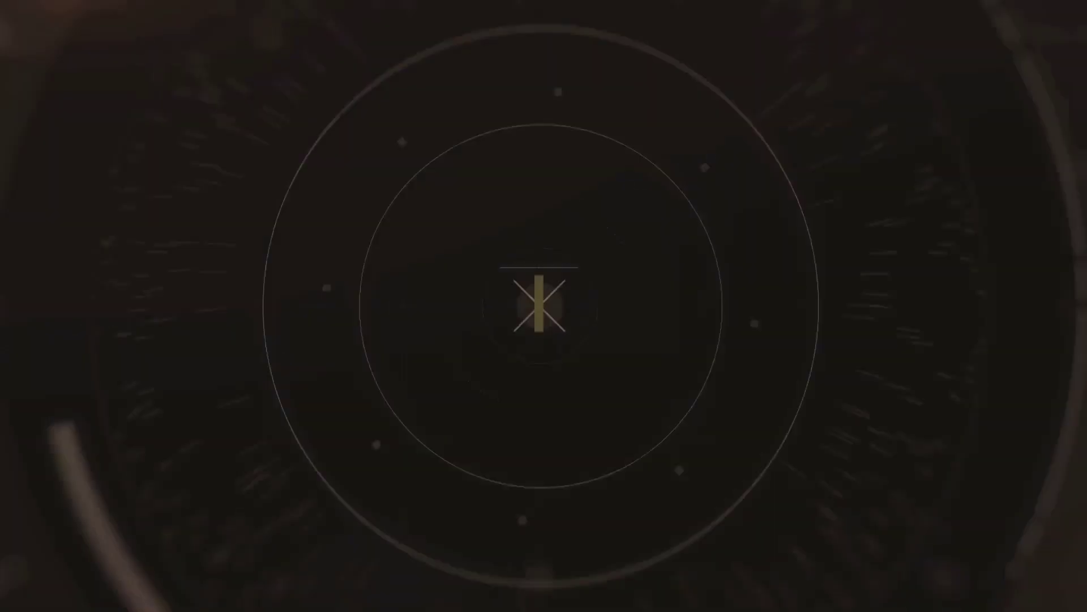